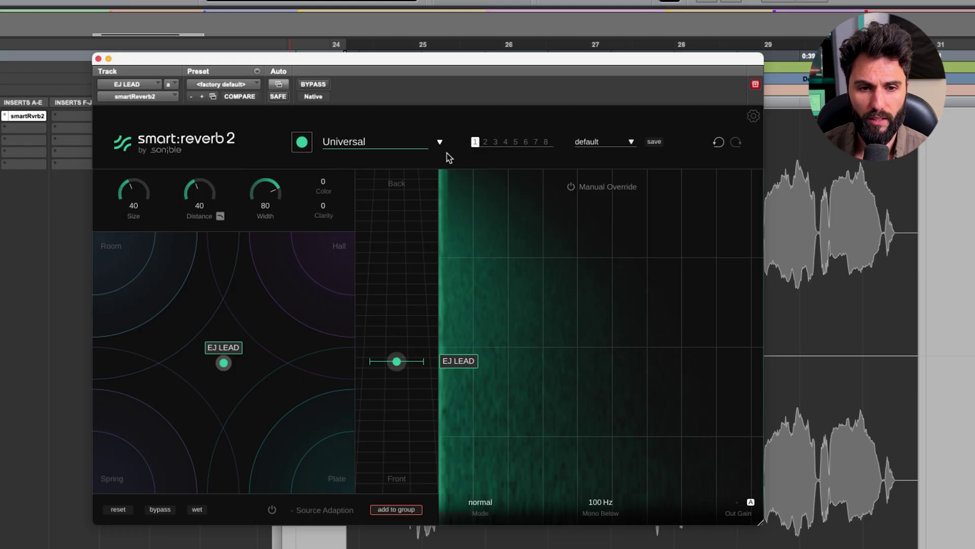
Choose the Vocals | High profile and have the reverb learn the EJ LEAD track.
{"action": "left_click", "coordinate": [440, 144]}
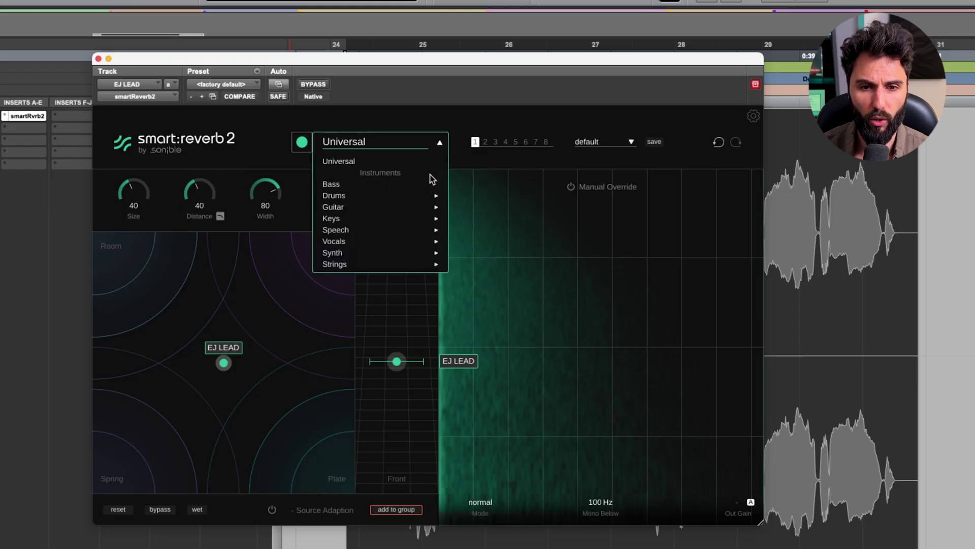
{"action": "mouse_move", "coordinate": [421, 241]}
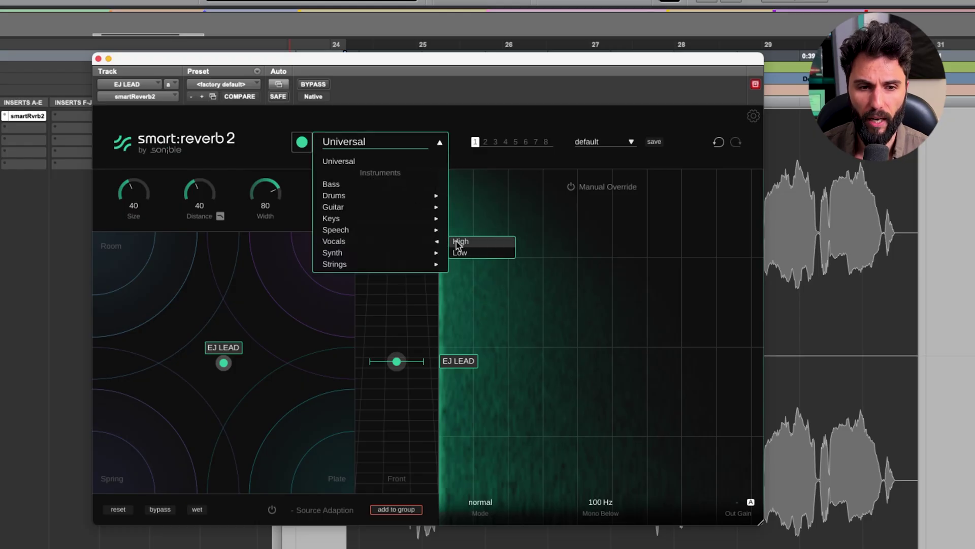
{"action": "left_click", "coordinate": [460, 242]}
{"action": "left_click", "coordinate": [302, 143]}
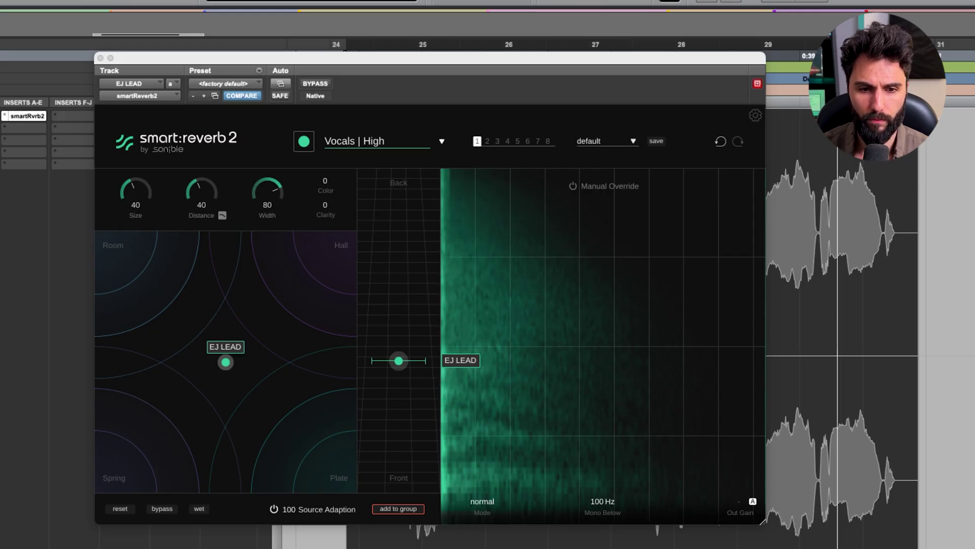
{"action": "left_click", "coordinate": [384, 118]}
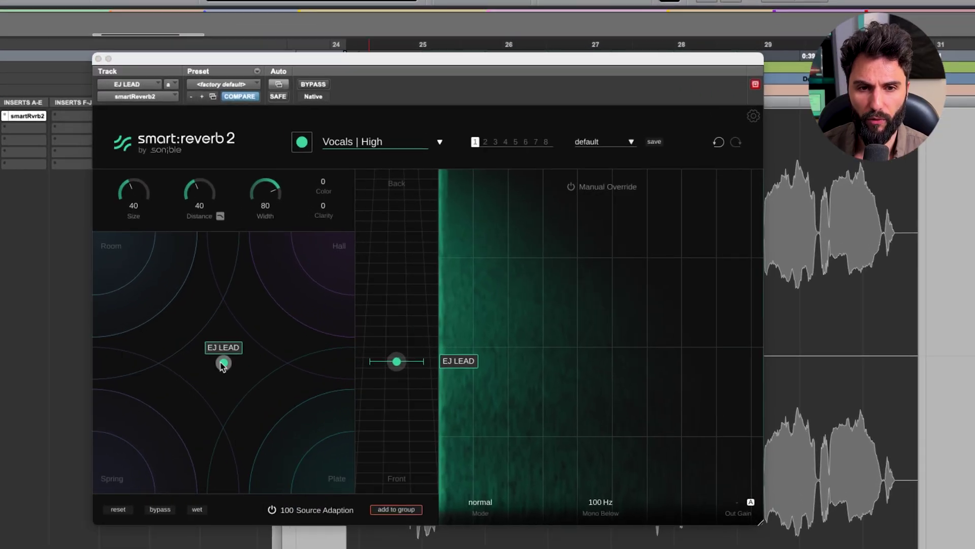
Try placing the EJ LEAD source partway towards Spring, test Color at 100, and reset Color to 0.
{"action": "left_click_drag", "start_coordinate": [222, 366], "coordinate": [188, 415]}
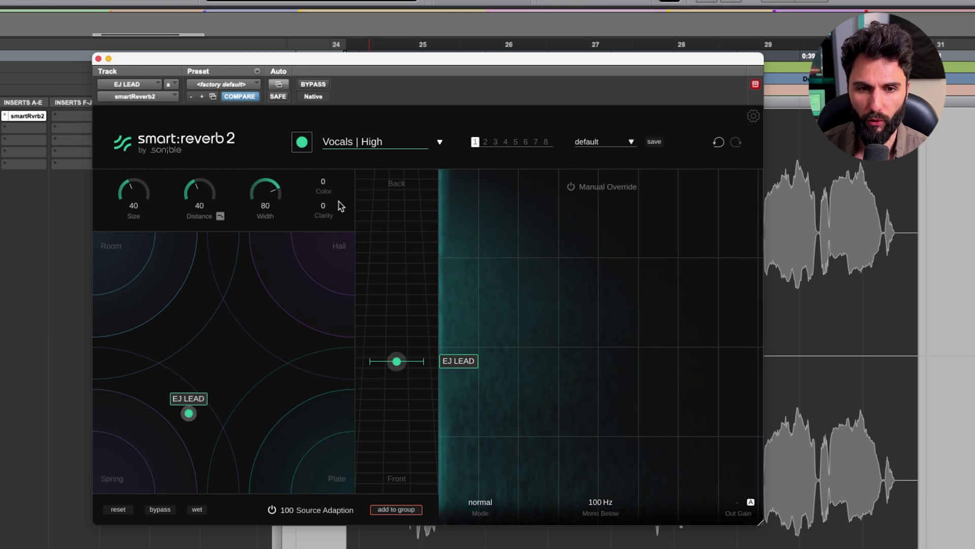
{"action": "mouse_move", "coordinate": [326, 188]}
{"action": "left_mouse_down"}
{"action": "mouse_move", "coordinate": [313, 296]}
{"action": "mouse_move", "coordinate": [335, 167]}
{"action": "mouse_move", "coordinate": [358, 112]}
{"action": "left_mouse_up"}
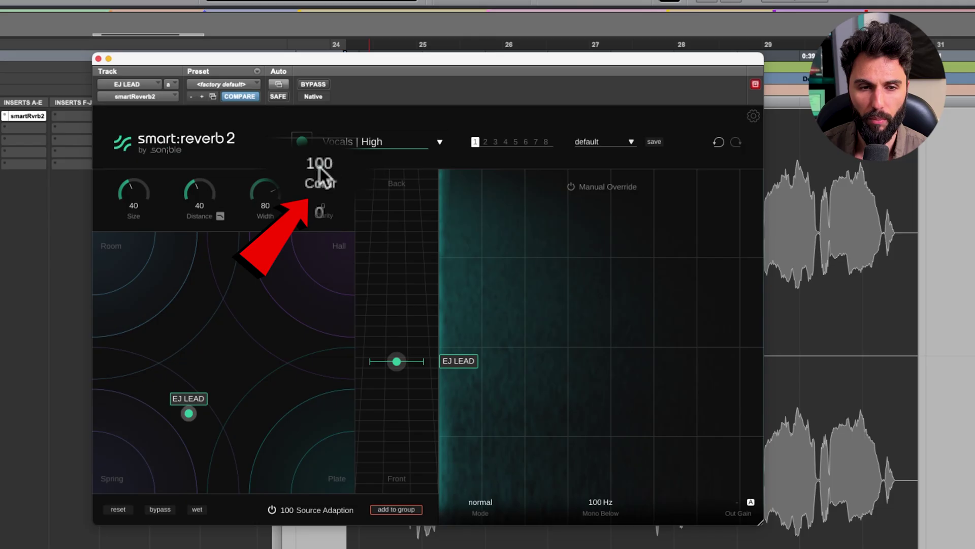
{"action": "left_click_drag", "start_coordinate": [319, 177], "coordinate": [323, 184]}
{"action": "double_click", "coordinate": [323, 186]}
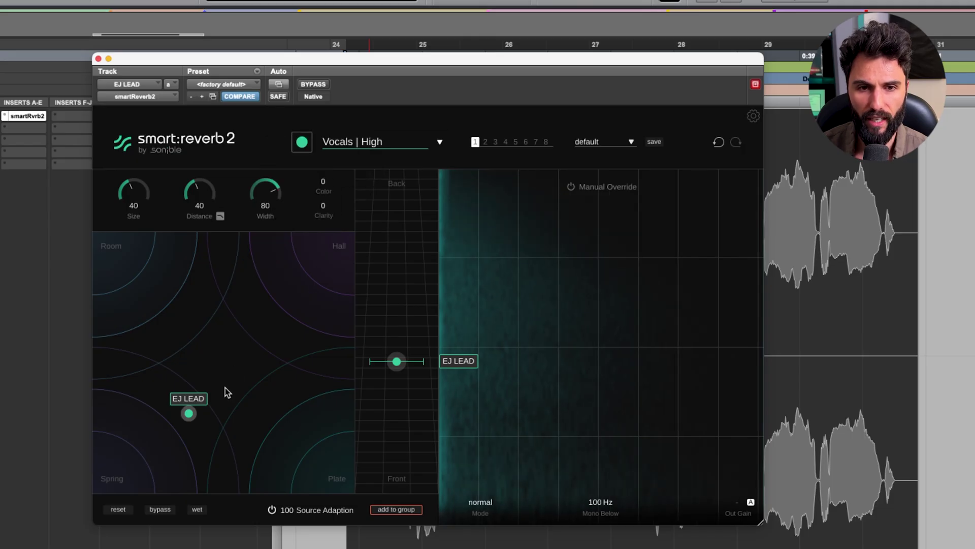
Audition EJ LEAD in the Spring, Room and Hall corners, and settle it between the center and the Hall side.
{"action": "left_click_drag", "start_coordinate": [191, 411], "coordinate": [71, 518]}
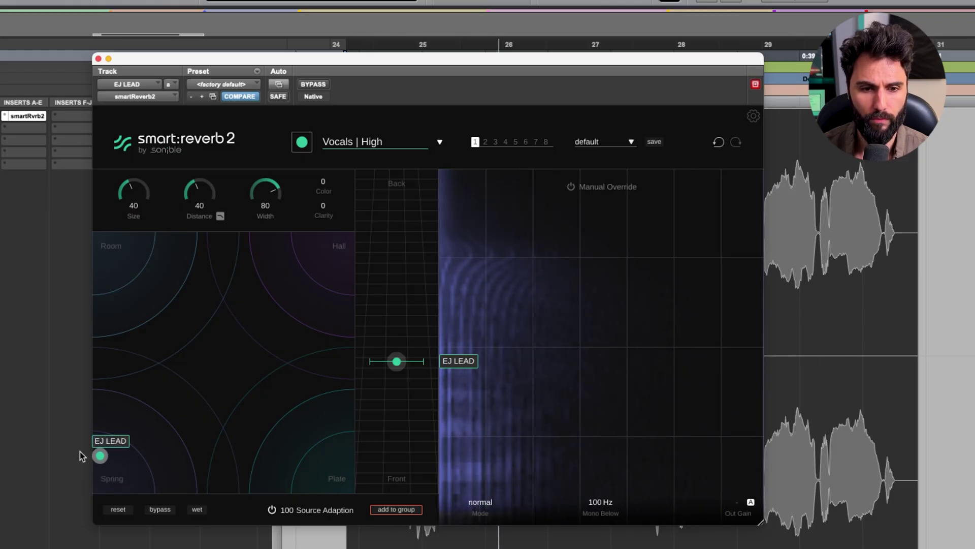
{"action": "left_click_drag", "start_coordinate": [81, 455], "coordinate": [60, 227]}
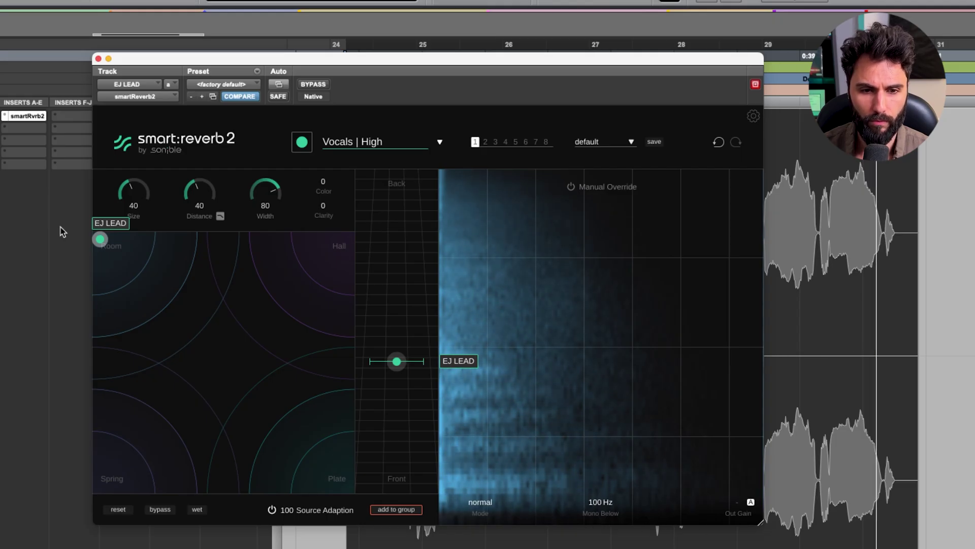
{"action": "left_click_drag", "start_coordinate": [60, 227], "coordinate": [359, 227]}
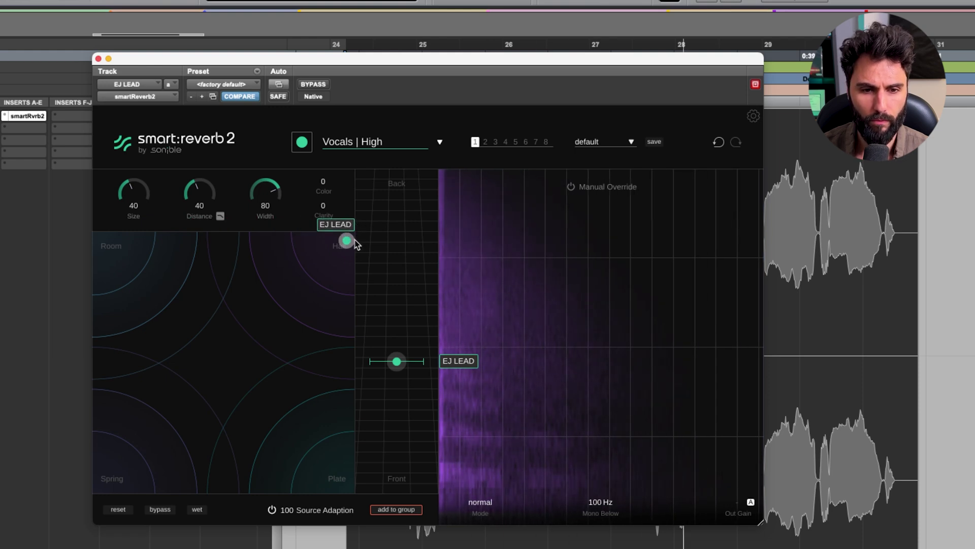
{"action": "left_click_drag", "start_coordinate": [355, 242], "coordinate": [292, 343]}
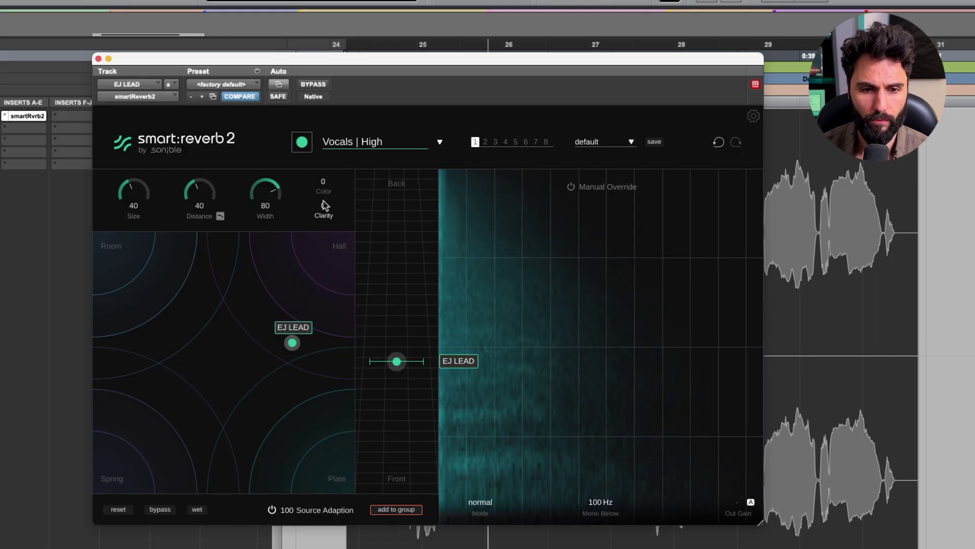
Audition the reverb Color at its extremes of -100 and 100, and set it to -30.
{"action": "left_click_drag", "start_coordinate": [322, 191], "coordinate": [316, 307]}
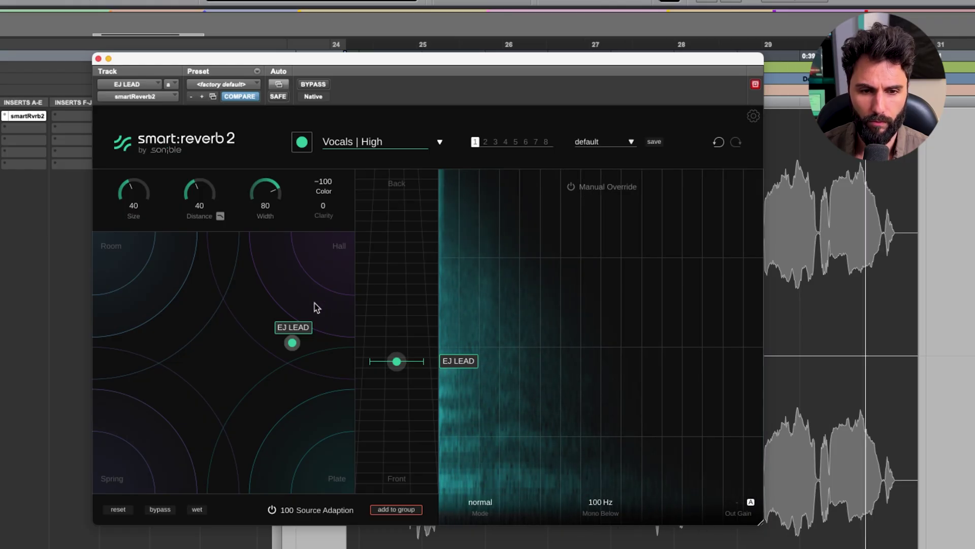
{"action": "left_click_drag", "start_coordinate": [316, 308], "coordinate": [361, 22]}
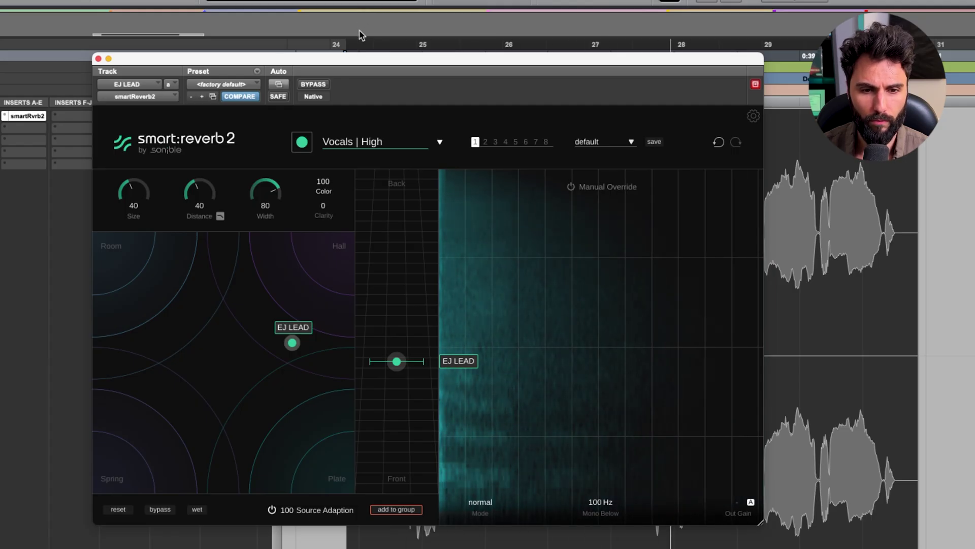
{"action": "left_click_drag", "start_coordinate": [358, 92], "coordinate": [340, 212]}
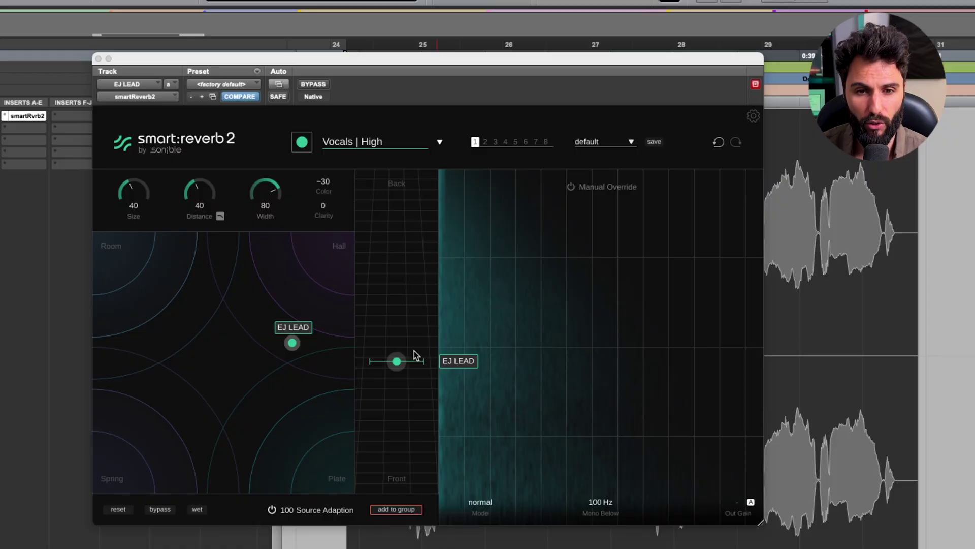
Try adjusting EJ LEAD in the depth view to a distance of 41, a width of 59 and a size of 42.
{"action": "left_click_drag", "start_coordinate": [397, 361], "coordinate": [397, 353]}
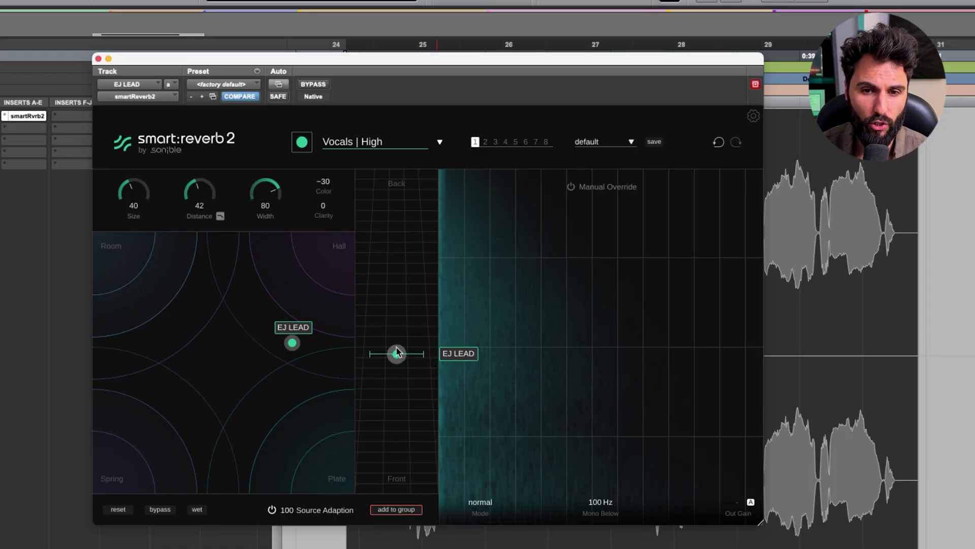
{"action": "left_click_drag", "start_coordinate": [396, 260], "coordinate": [406, 360]}
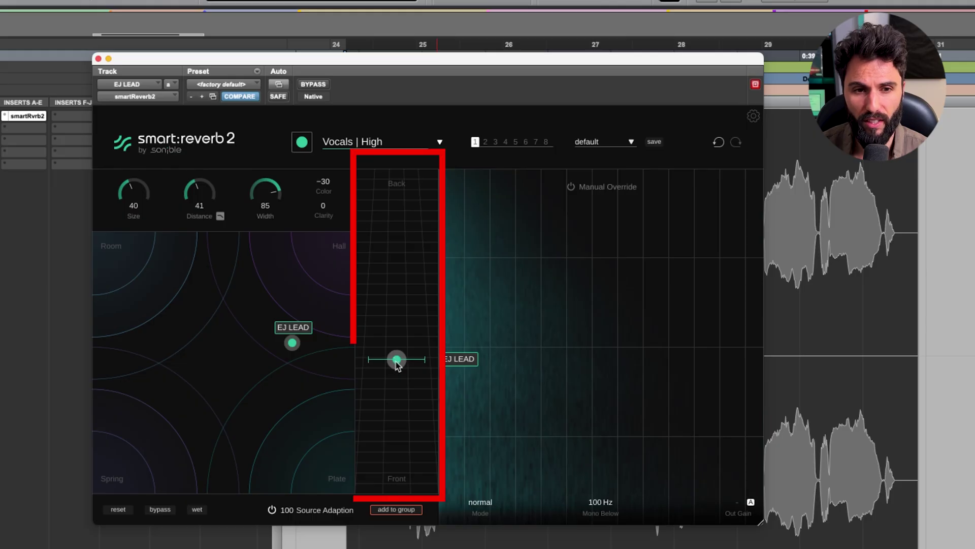
{"action": "scroll", "coordinate": [397, 361], "scroll_direction": "down", "scroll_amount": 5}
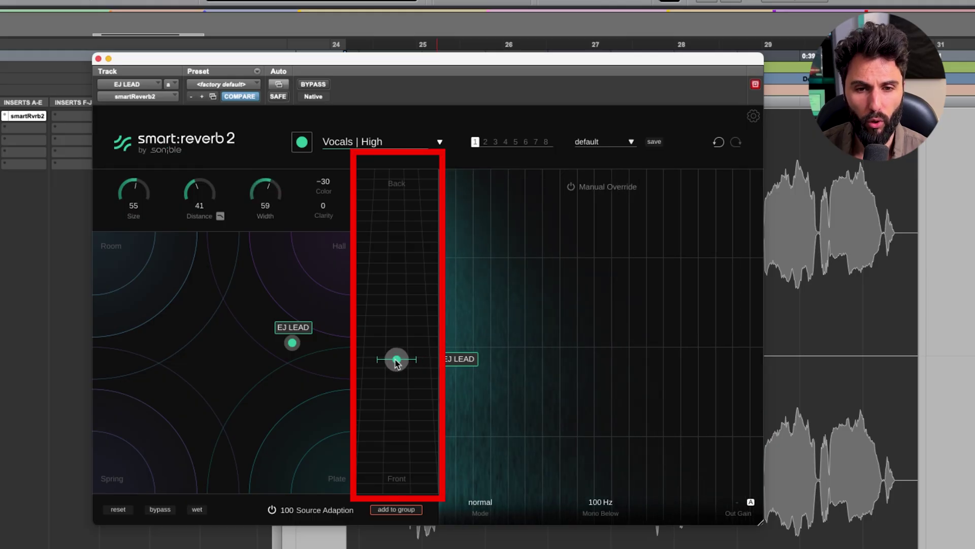
{"action": "scroll", "coordinate": [397, 361], "scroll_direction": "down", "scroll_amount": 5}
{"action": "scroll", "coordinate": [397, 361], "scroll_direction": "up", "scroll_amount": 5}
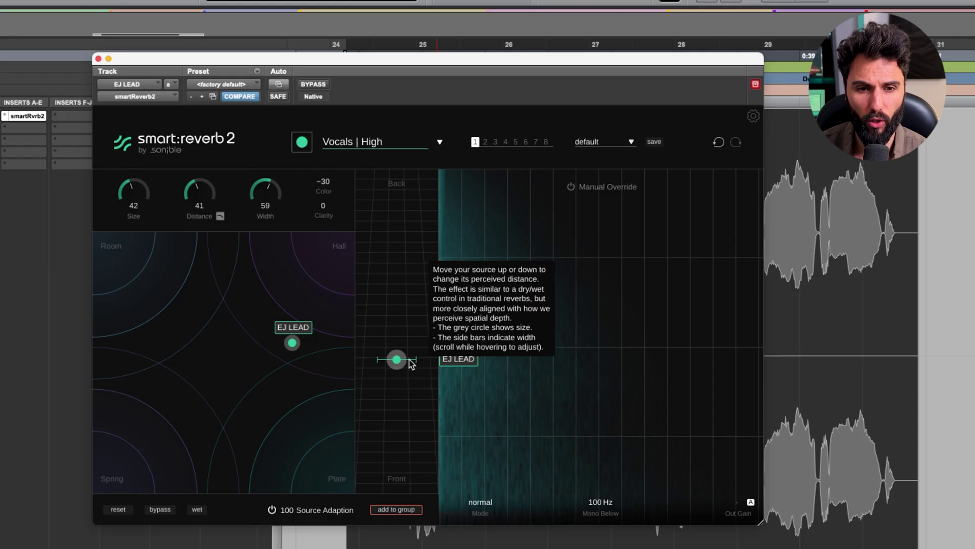
Audition EJ LEAD from front to back at distances between 0 and 100, and set the distance to 50.
{"action": "left_click_drag", "start_coordinate": [397, 361], "coordinate": [403, 480]}
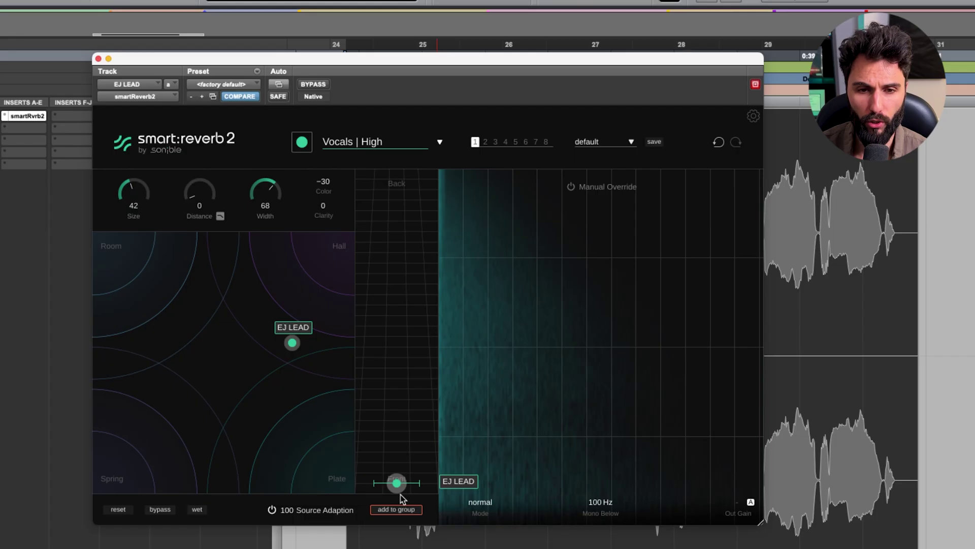
{"action": "left_click_drag", "start_coordinate": [397, 424], "coordinate": [404, 181]}
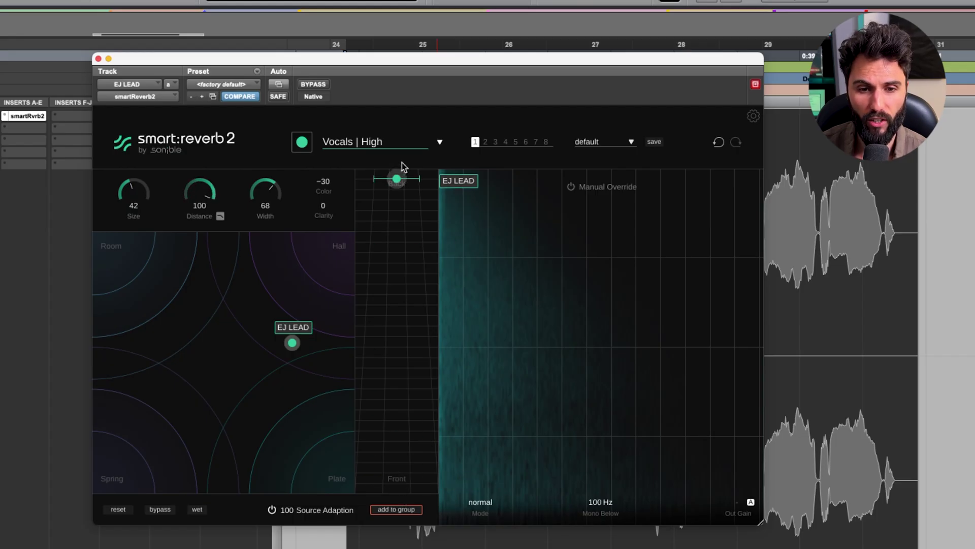
{"action": "mouse_move", "coordinate": [395, 185]}
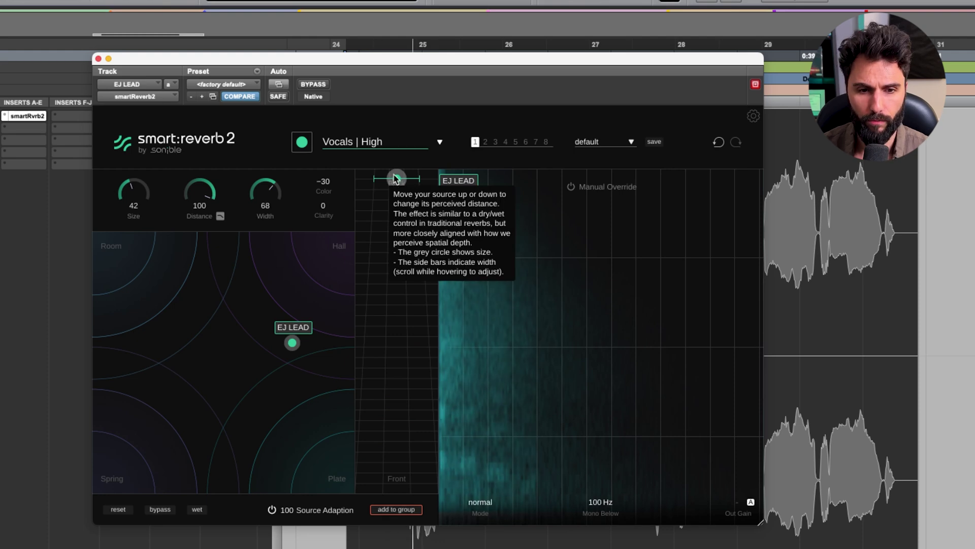
{"action": "left_click_drag", "start_coordinate": [395, 178], "coordinate": [385, 321]}
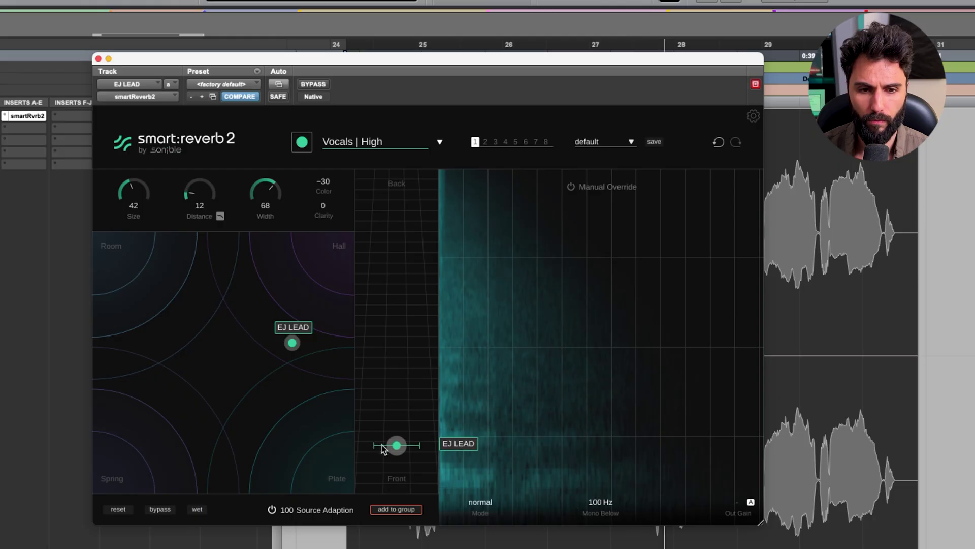
{"action": "left_click_drag", "start_coordinate": [382, 478], "coordinate": [382, 482]}
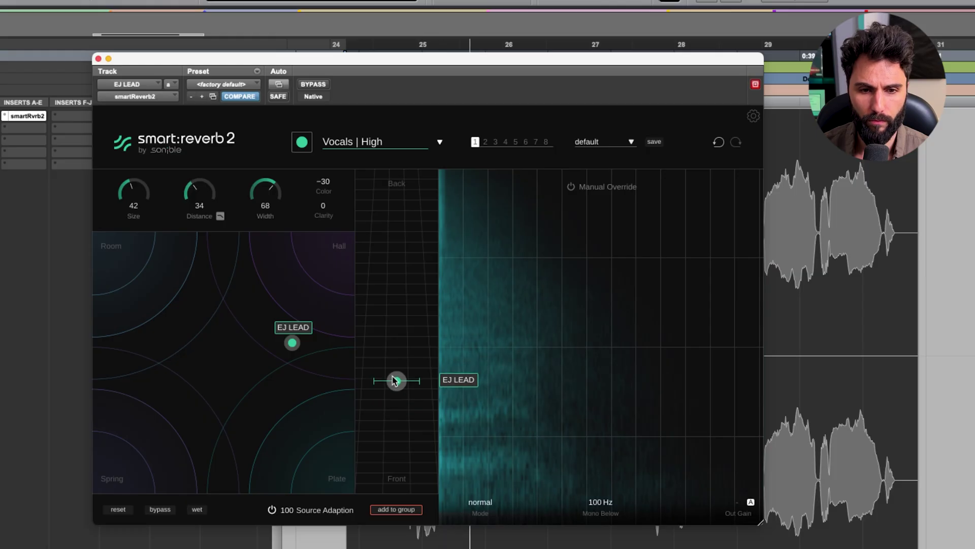
{"action": "left_click_drag", "start_coordinate": [450, 250], "coordinate": [426, 231]}
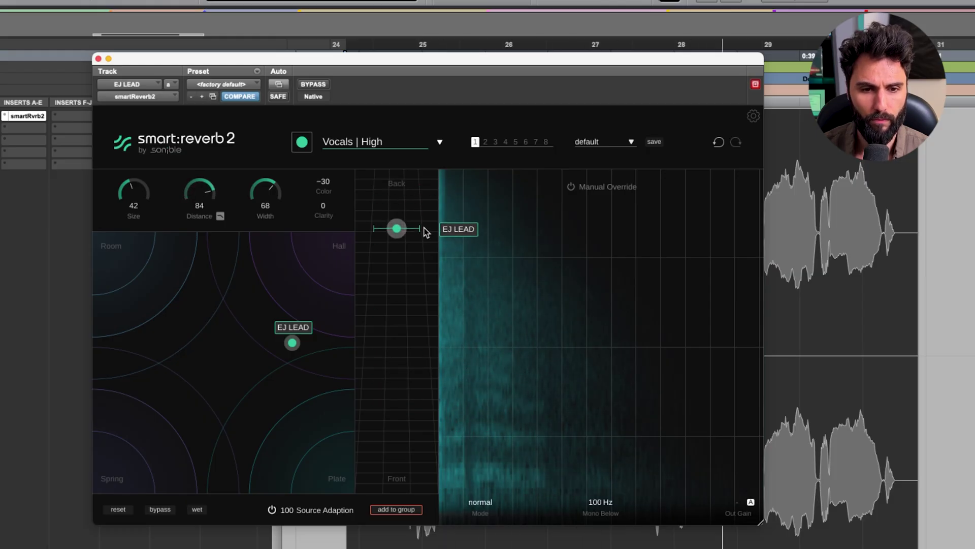
{"action": "left_click_drag", "start_coordinate": [421, 265], "coordinate": [418, 319]}
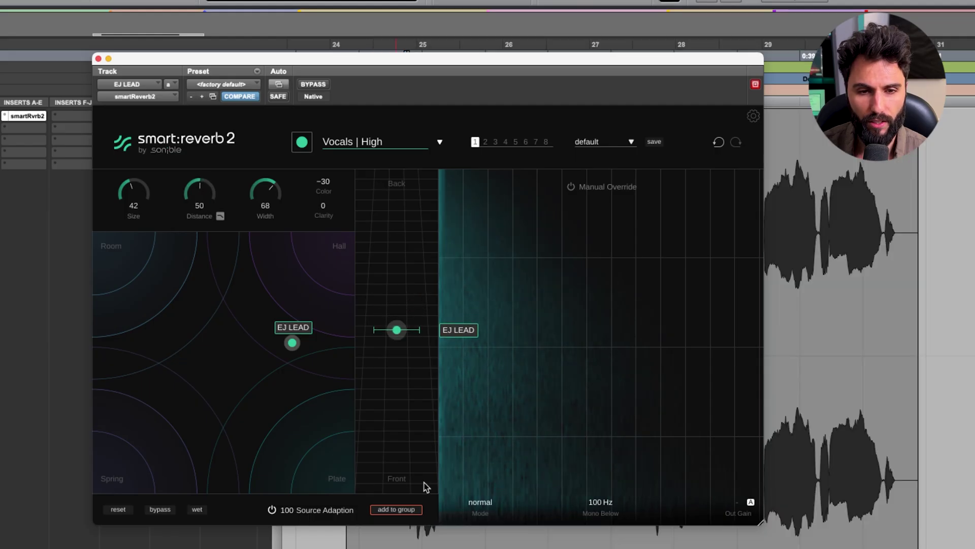
Sweep the reverb size between 0 and 100 while playing the vocal, and set the size to 58.
{"action": "scroll", "coordinate": [396, 335], "scroll_direction": "up", "scroll_amount": 10}
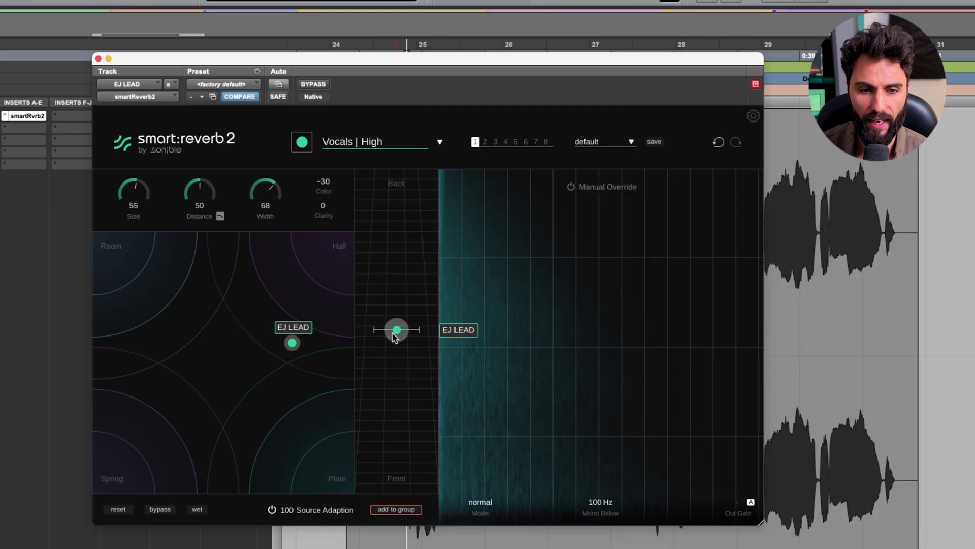
{"action": "scroll", "coordinate": [395, 335], "scroll_direction": "down", "scroll_amount": 15}
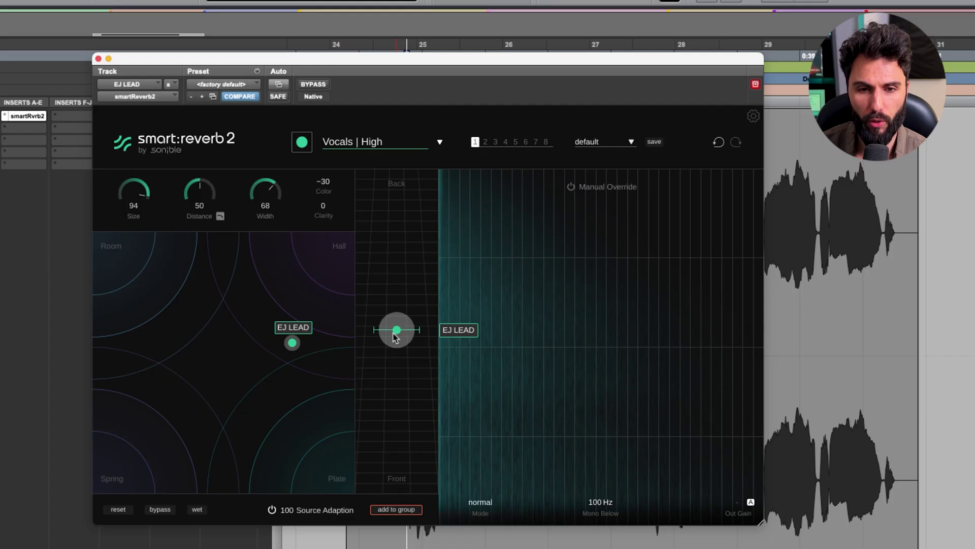
{"action": "scroll", "coordinate": [395, 336], "scroll_direction": "down", "scroll_amount": 2}
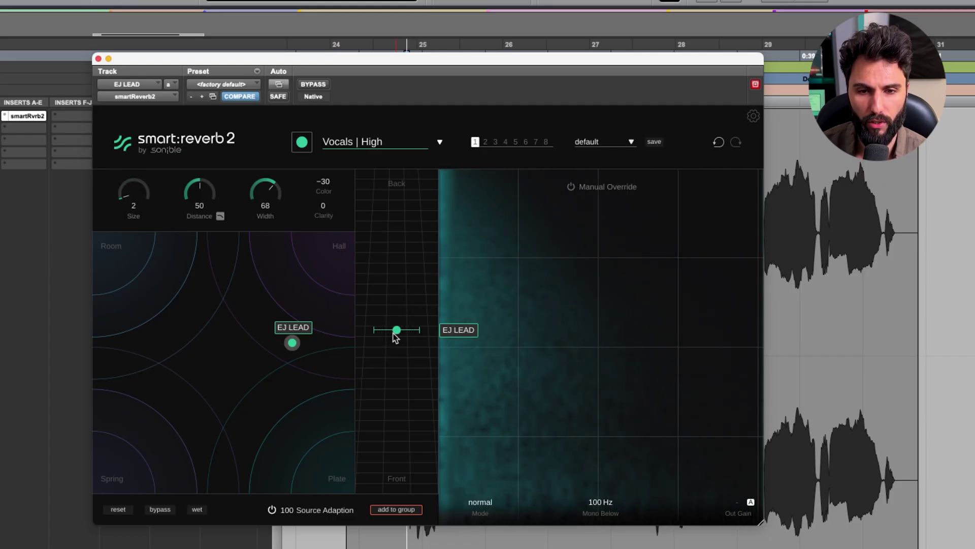
{"action": "key", "text": "space"}
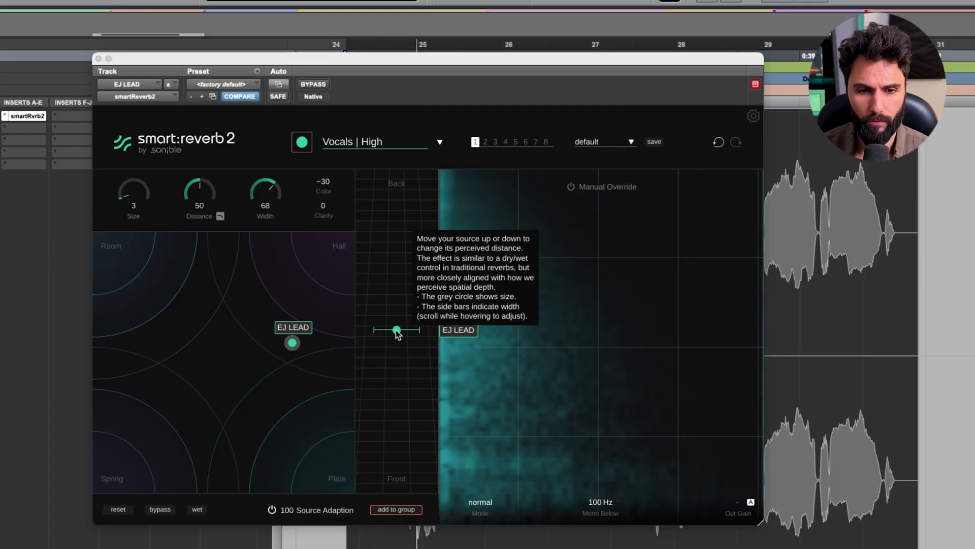
{"action": "scroll", "coordinate": [396, 334], "scroll_direction": "up", "scroll_amount": 15}
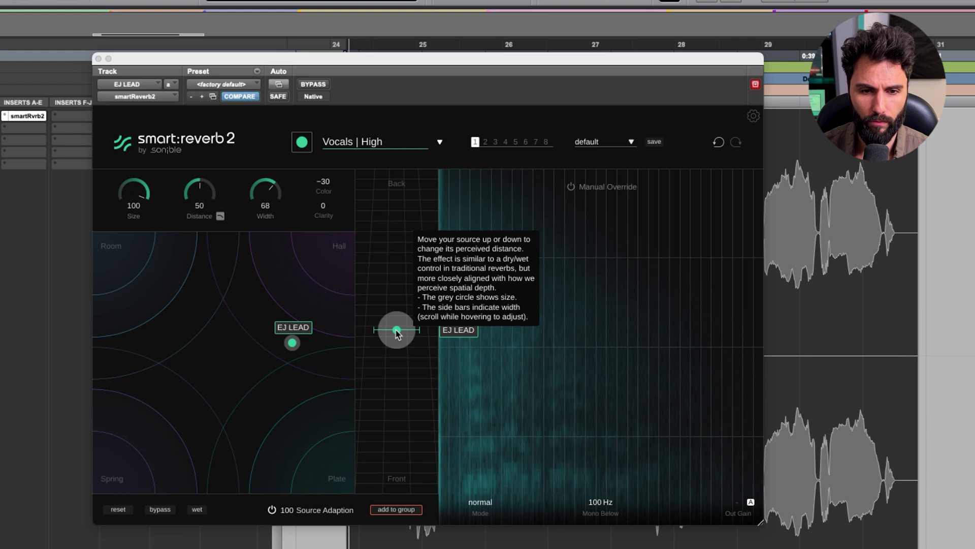
{"action": "scroll", "coordinate": [397, 333], "scroll_direction": "down", "scroll_amount": 15}
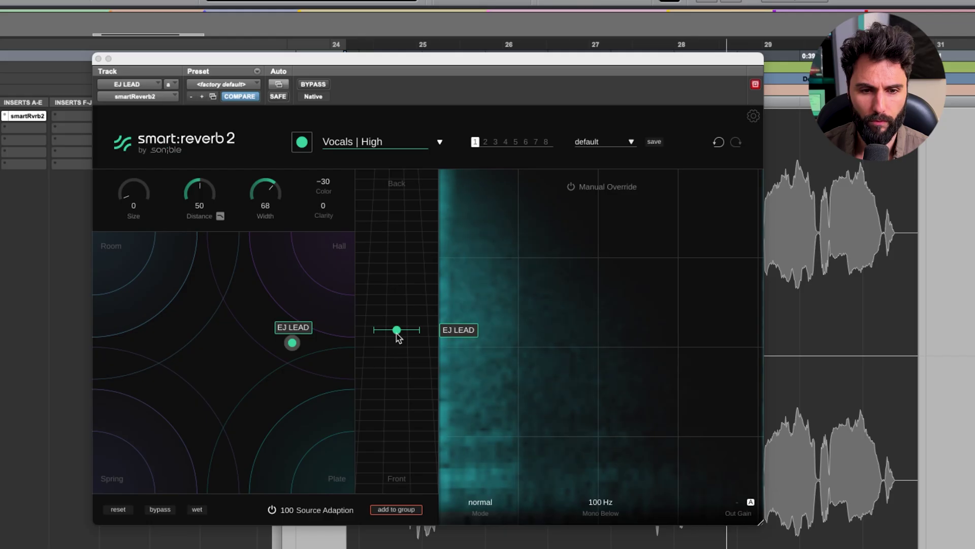
{"action": "scroll", "coordinate": [398, 333], "scroll_direction": "up", "scroll_amount": 4}
{"action": "scroll", "coordinate": [397, 333], "scroll_direction": "up", "scroll_amount": 6}
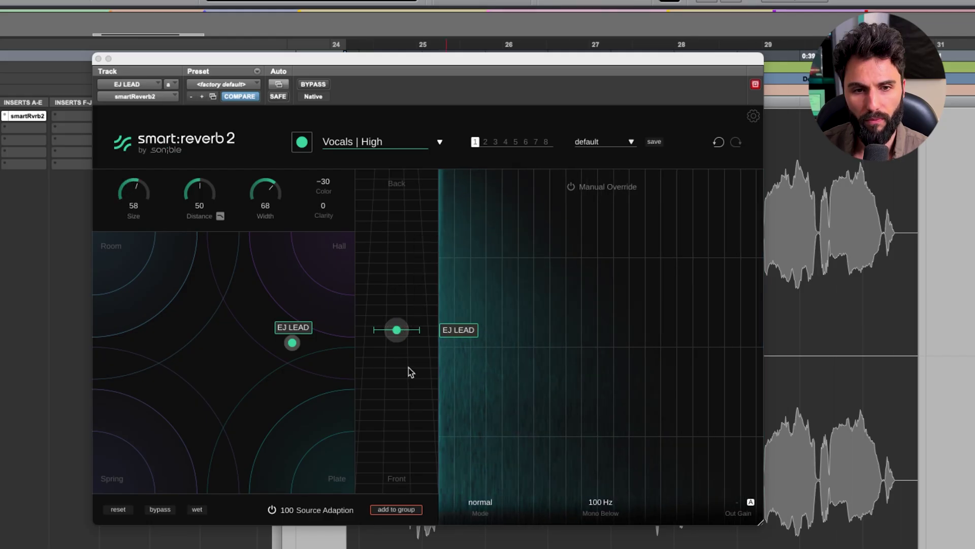
Compare the reverb width at 100 and 0 during playback, and set the width to 93.
{"action": "scroll", "coordinate": [415, 334], "scroll_direction": "up", "scroll_amount": 5}
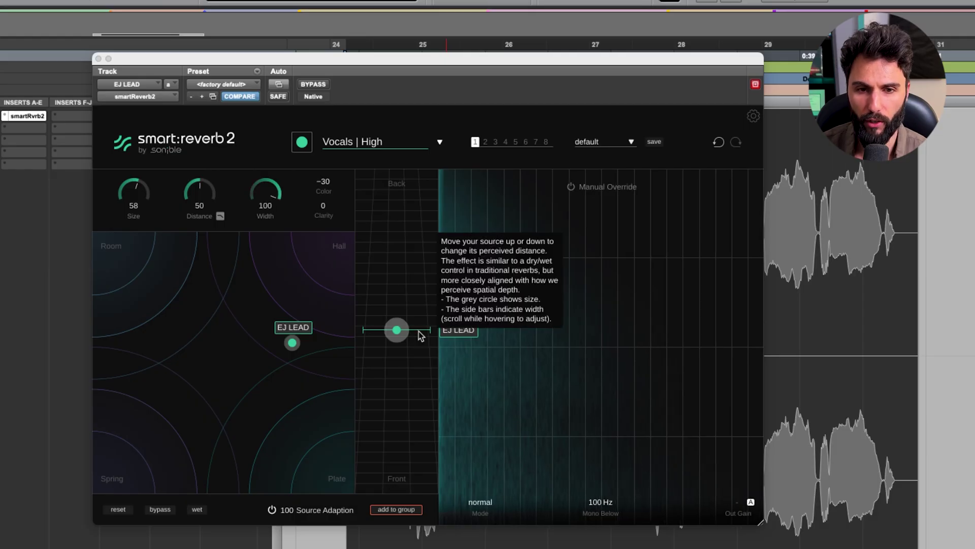
{"action": "scroll", "coordinate": [419, 332], "scroll_direction": "down", "scroll_amount": 10}
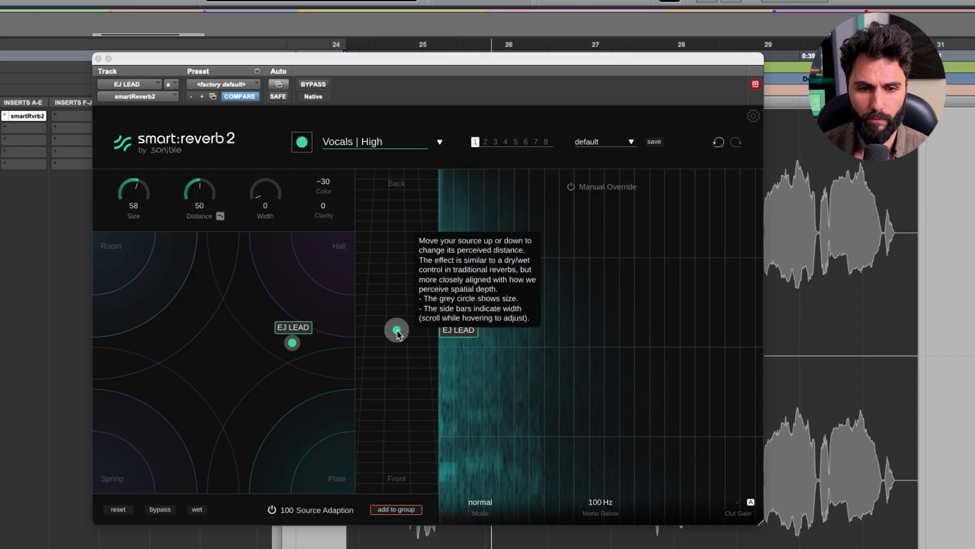
{"action": "scroll", "coordinate": [398, 333], "scroll_direction": "up", "scroll_amount": 14}
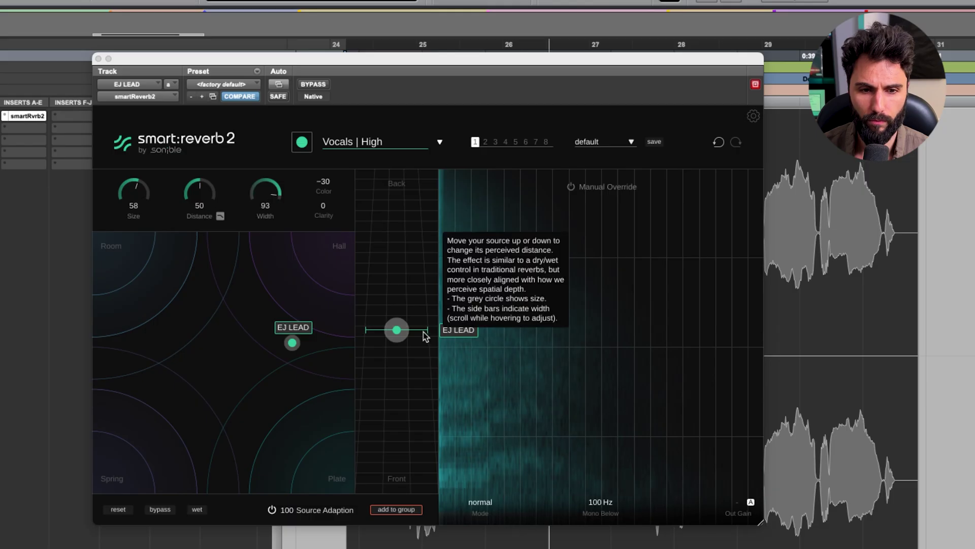
Audition EJ LEAD with its width reduced to 0, set its distance to 61, and widen it back to at least 64.
{"action": "left_click_drag", "start_coordinate": [430, 330], "coordinate": [412, 331]}
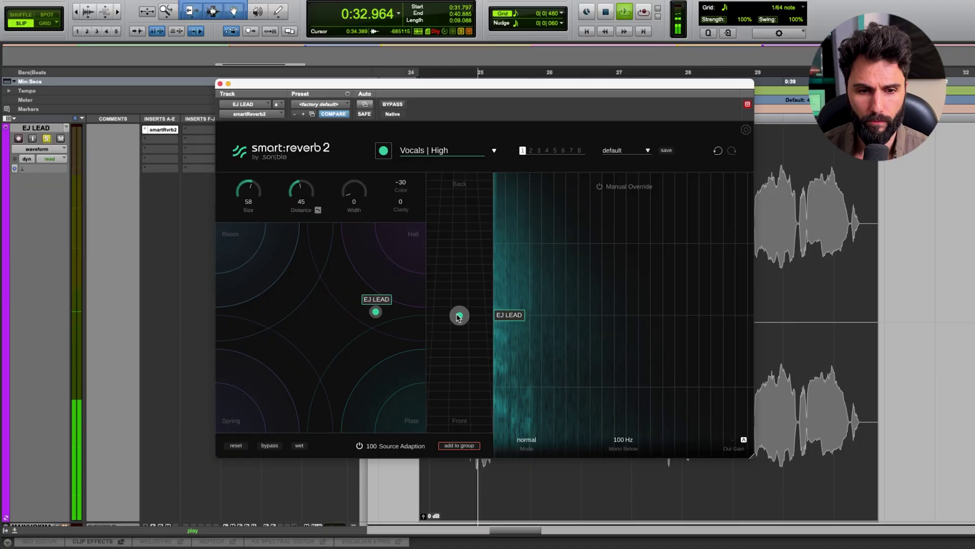
{"action": "left_click_drag", "start_coordinate": [457, 316], "coordinate": [459, 259]}
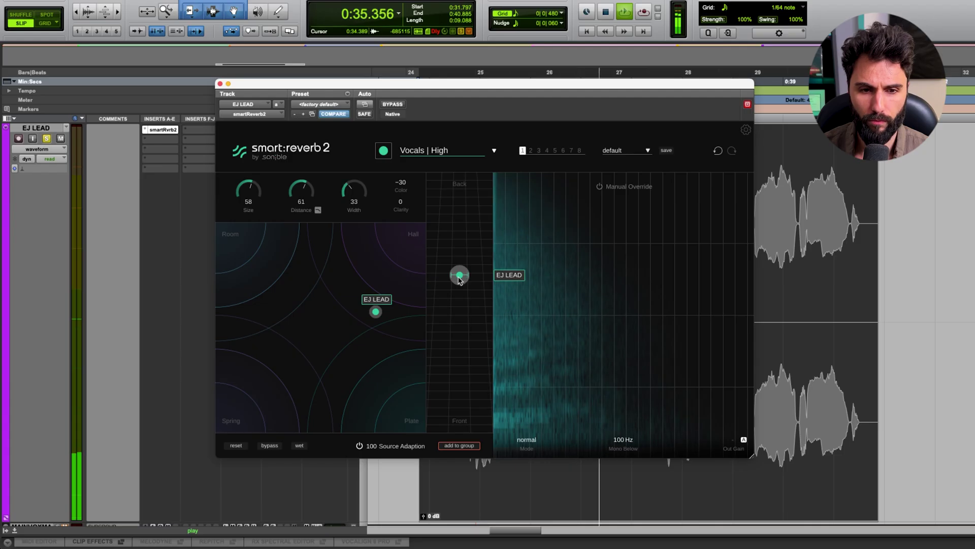
{"action": "scroll", "coordinate": [459, 280], "scroll_direction": "up", "scroll_amount": 3}
{"action": "scroll", "coordinate": [460, 280], "scroll_direction": "up", "scroll_amount": 3}
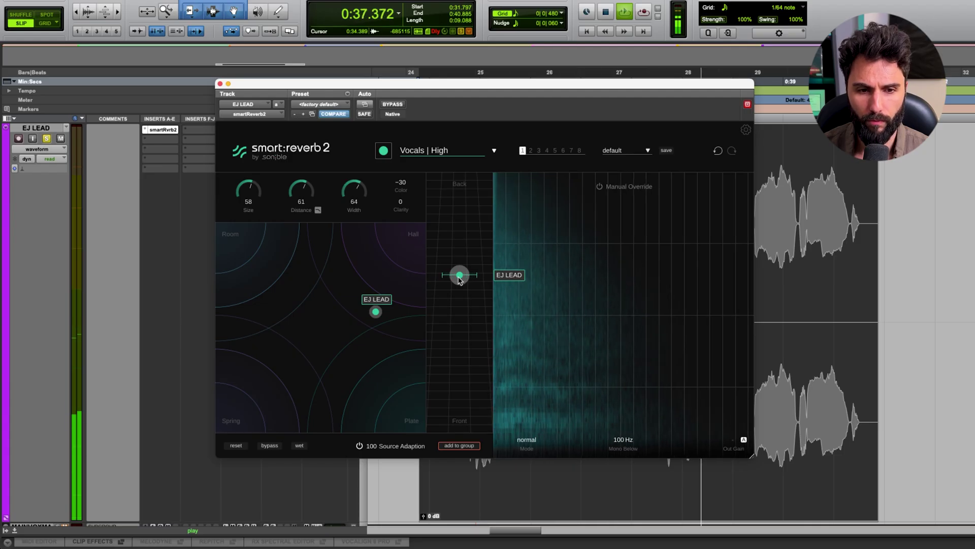
{"action": "scroll", "coordinate": [459, 280], "scroll_direction": "up", "scroll_amount": 4}
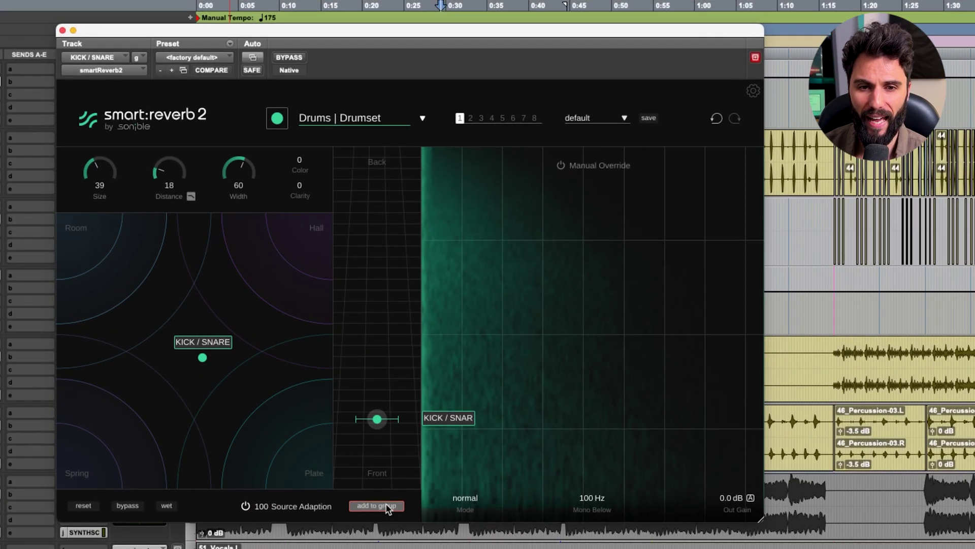
Add KICK / SNARE to the existing INSTRUMENTAL group and briefly select all group members together in the reverb type map.
{"action": "left_click", "coordinate": [504, 462]}
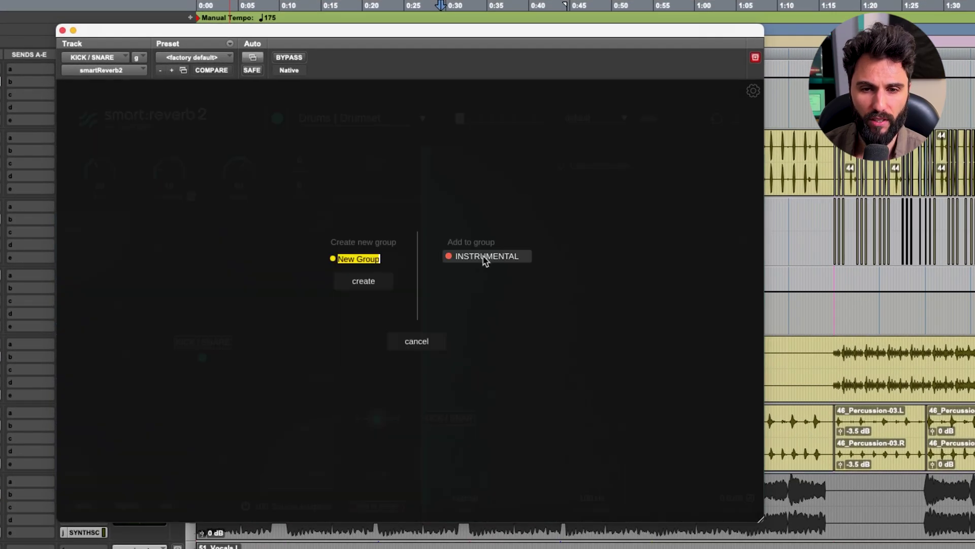
{"action": "left_click", "coordinate": [484, 257]}
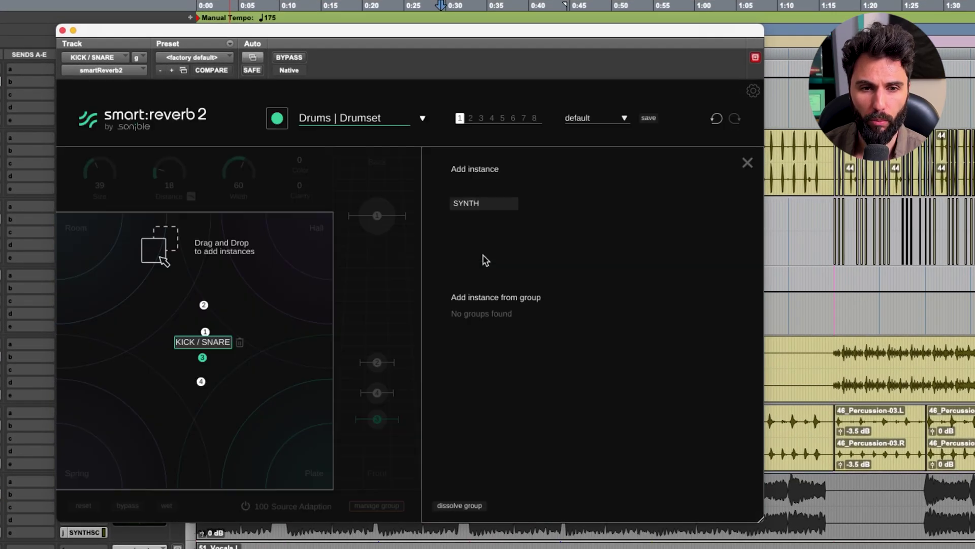
{"action": "left_click", "coordinate": [746, 162]}
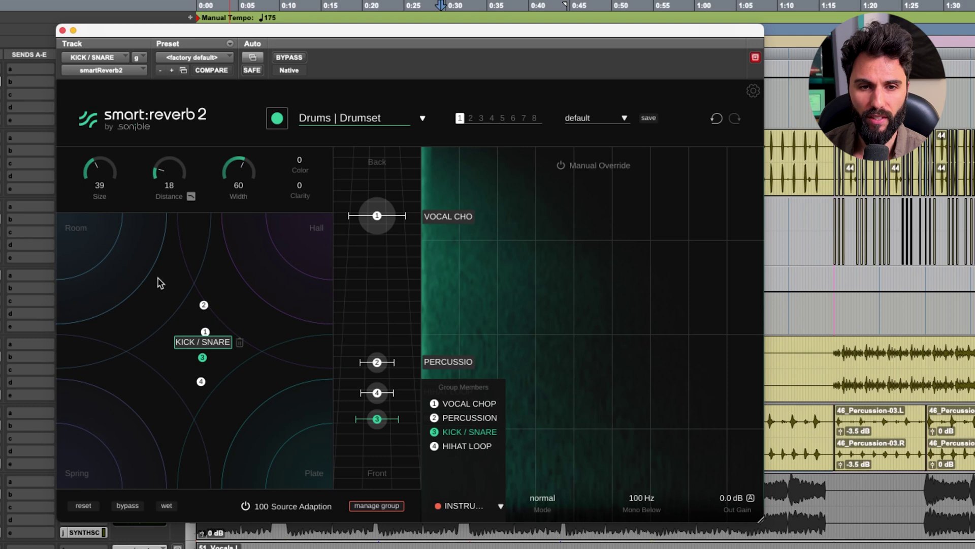
{"action": "left_click_drag", "start_coordinate": [154, 273], "coordinate": [251, 405]}
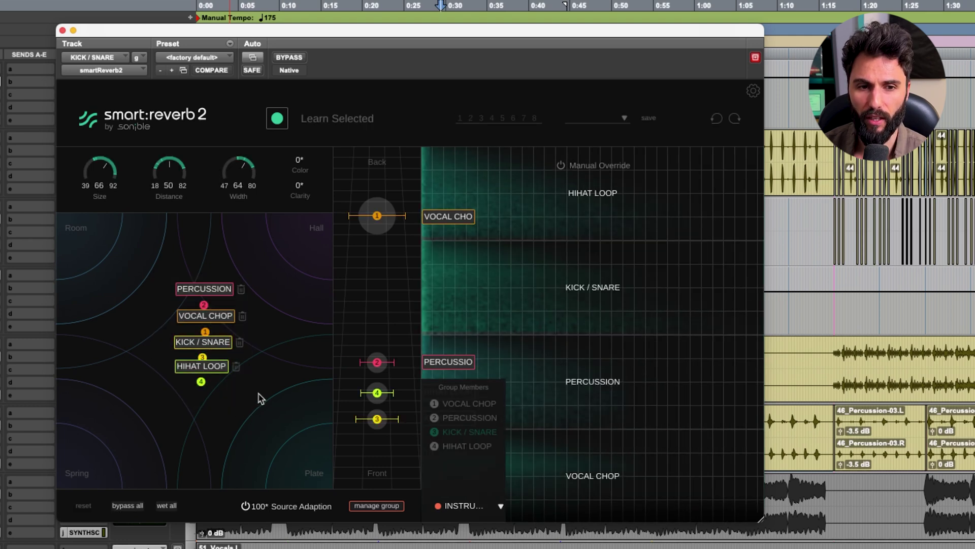
{"action": "left_click", "coordinate": [259, 398]}
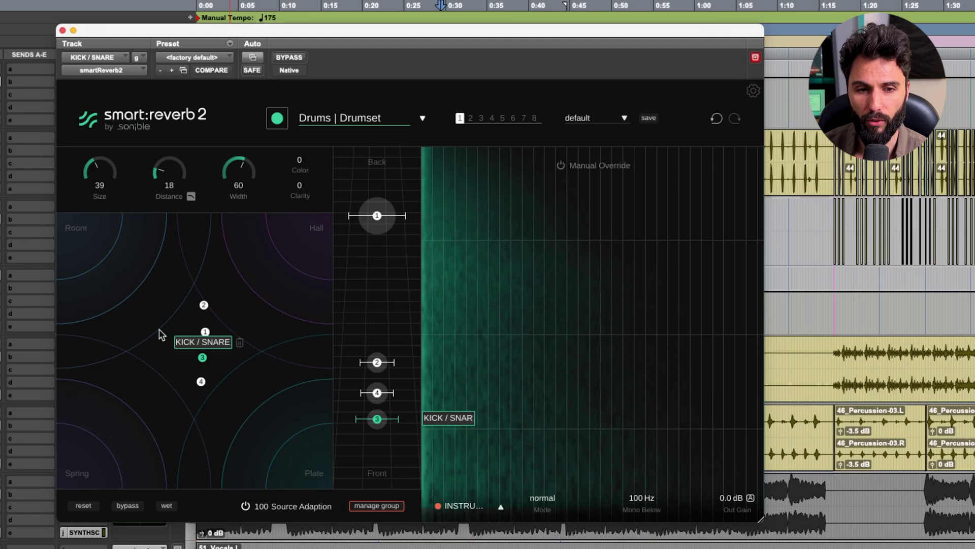
Try spreading the group in the type map: VOCAL CHOP to Room, KICK / SNARE to Hall, HIHAT LOOP to Plate and PERCUSSION to Spring.
{"action": "left_click", "coordinate": [203, 332]}
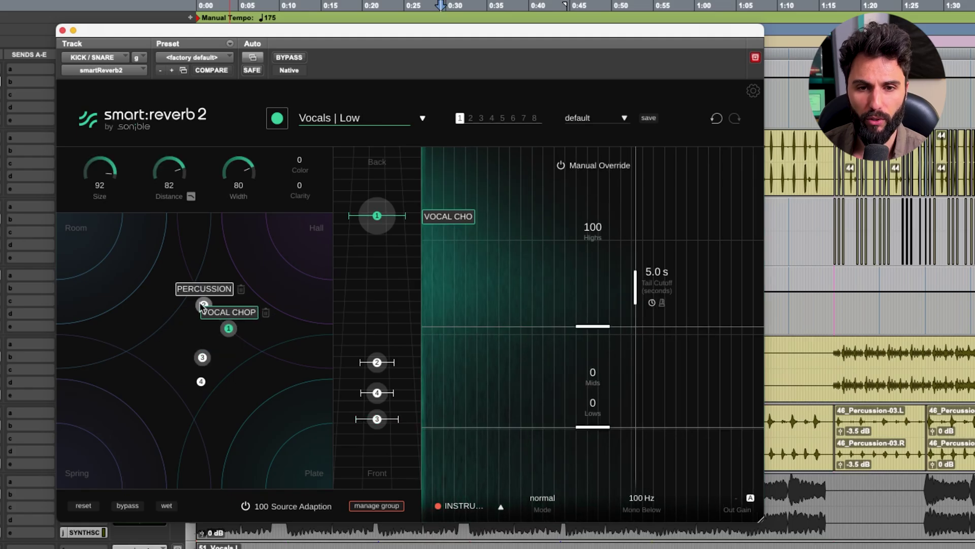
{"action": "left_click_drag", "start_coordinate": [202, 307], "coordinate": [203, 342]}
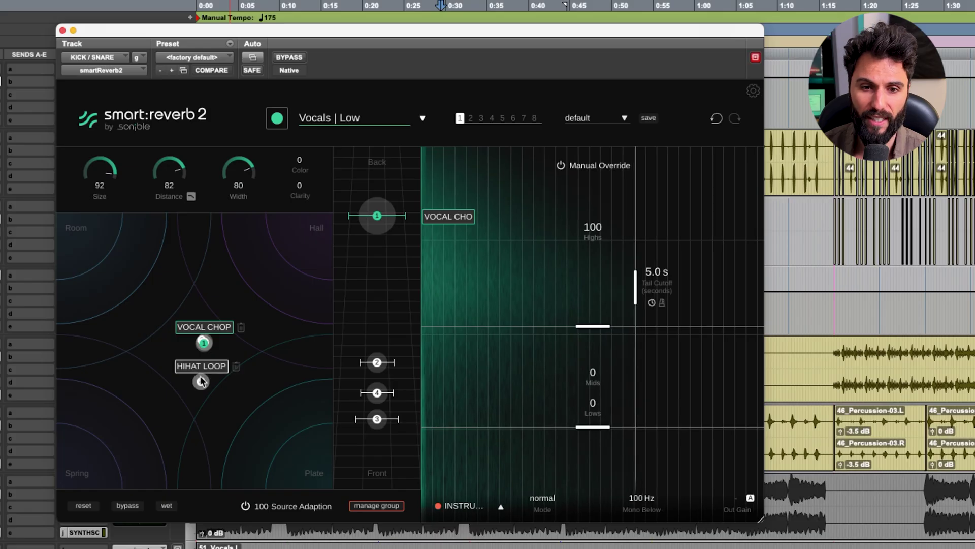
{"action": "left_click_drag", "start_coordinate": [201, 382], "coordinate": [324, 481]}
{"action": "left_click", "coordinate": [204, 343]}
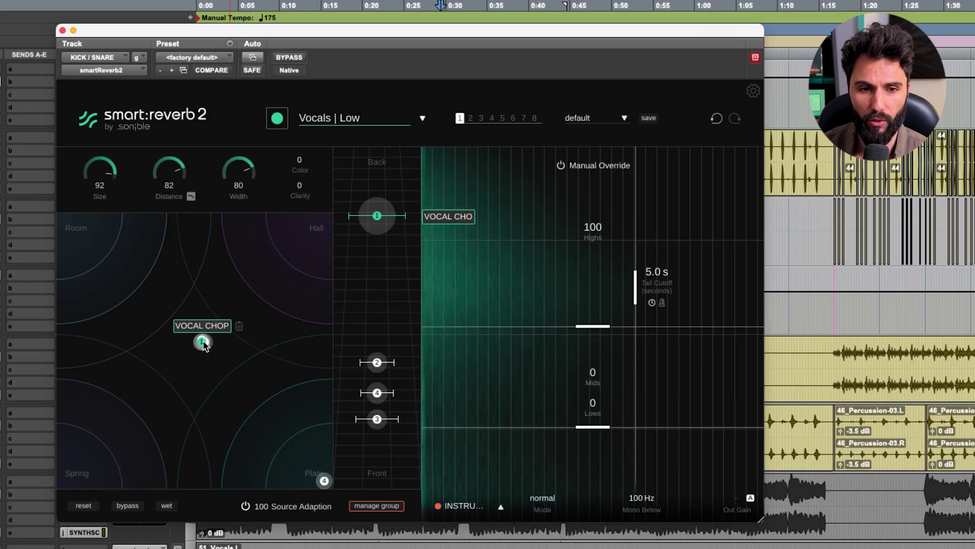
{"action": "left_click_drag", "start_coordinate": [206, 343], "coordinate": [409, 182]}
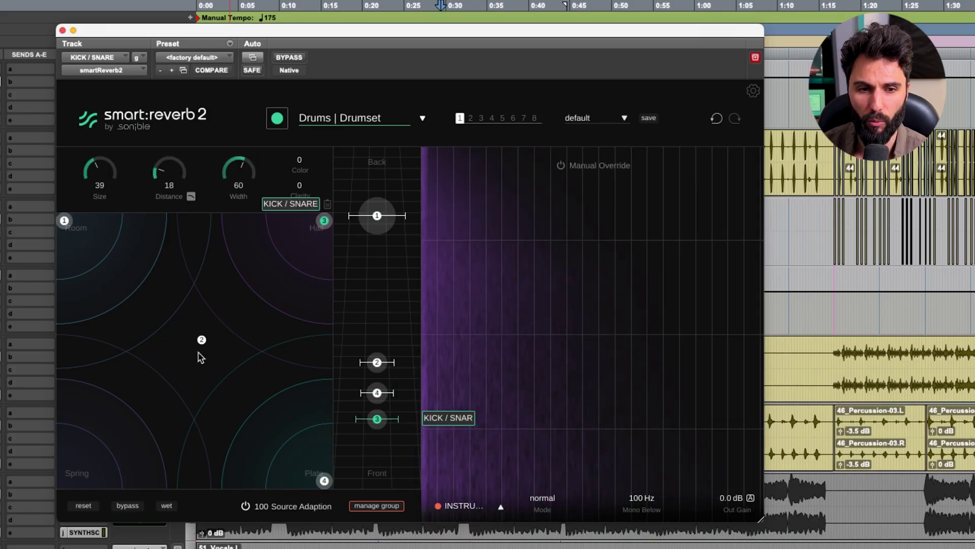
{"action": "left_click_drag", "start_coordinate": [202, 341], "coordinate": [106, 463]}
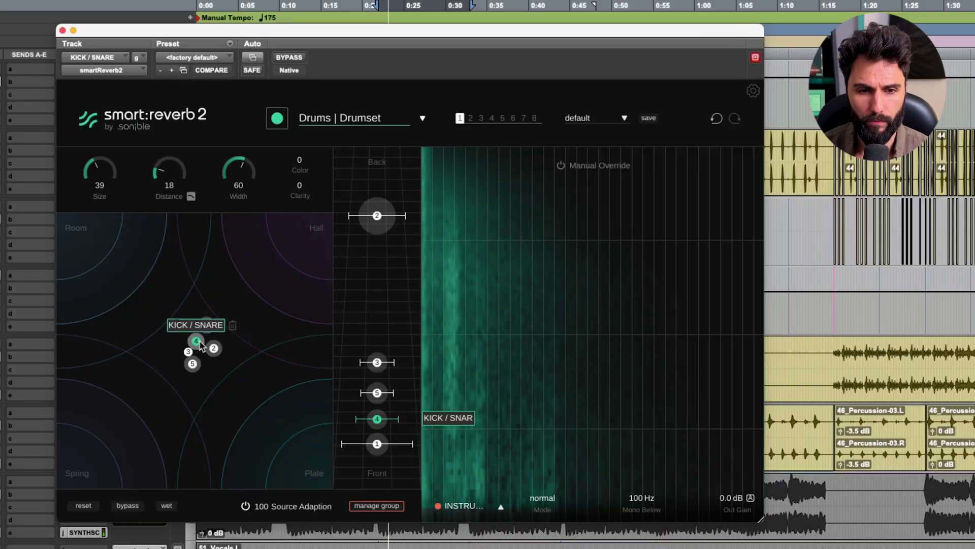
While playing the mix, place KICK / SNARE on the outer edge below Hall and SYNTH between Hall and Plate.
{"action": "left_click_drag", "start_coordinate": [200, 340], "coordinate": [345, 288]}
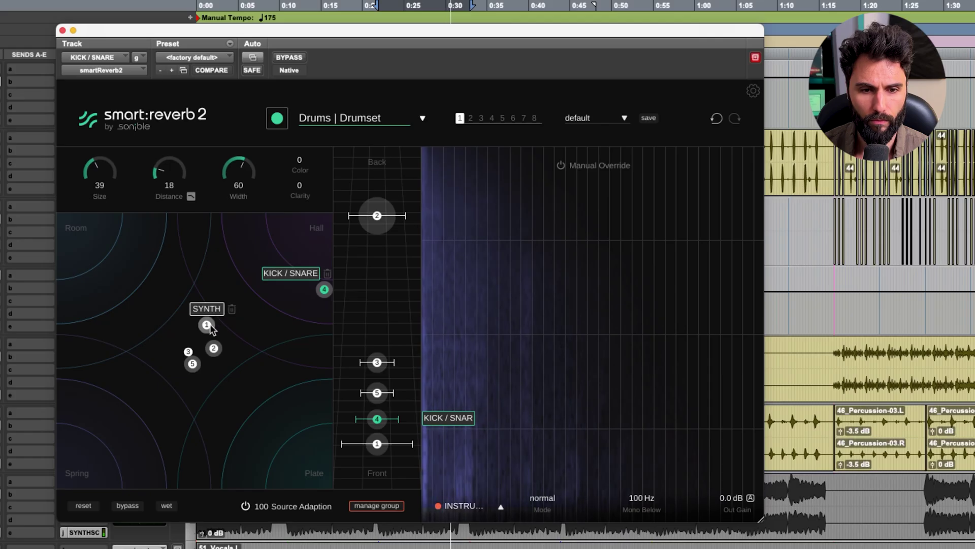
{"action": "left_click_drag", "start_coordinate": [209, 326], "coordinate": [326, 230]}
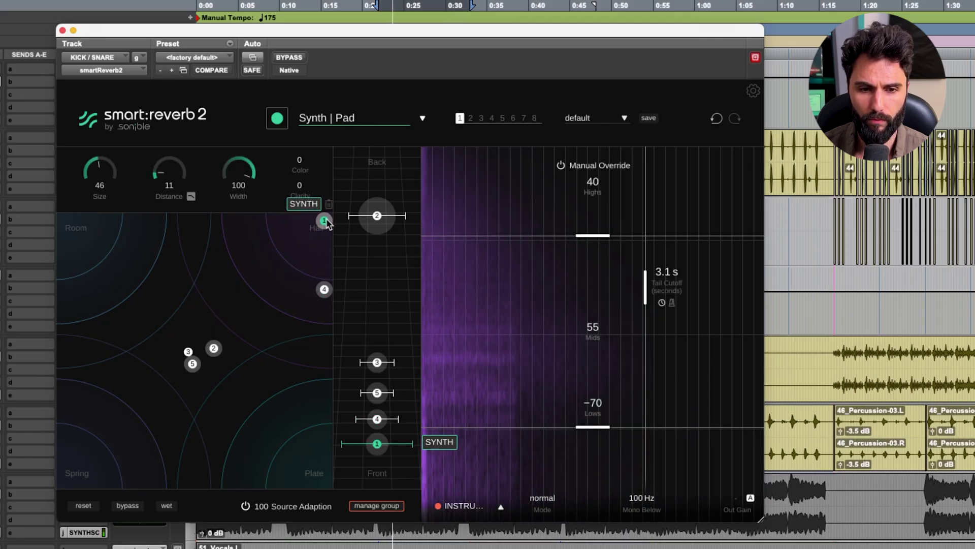
{"action": "left_click_drag", "start_coordinate": [328, 222], "coordinate": [340, 319]}
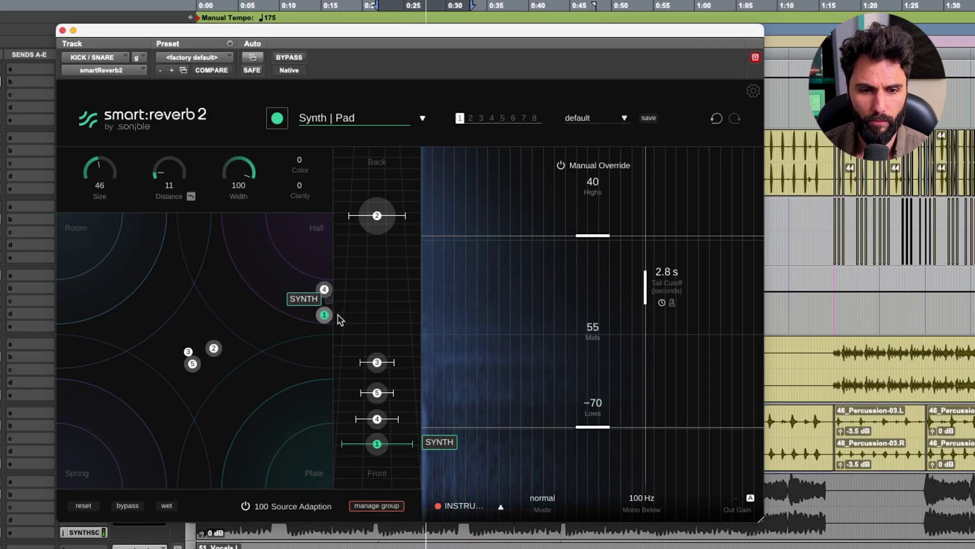
Move VOCAL CHOP into the Hall area, PERCUSSION midway between Hall and Plate, and HIHAT LOOP to the lower rim of Hall beside SYNTH.
{"action": "left_click_drag", "start_coordinate": [210, 350], "coordinate": [301, 256]}
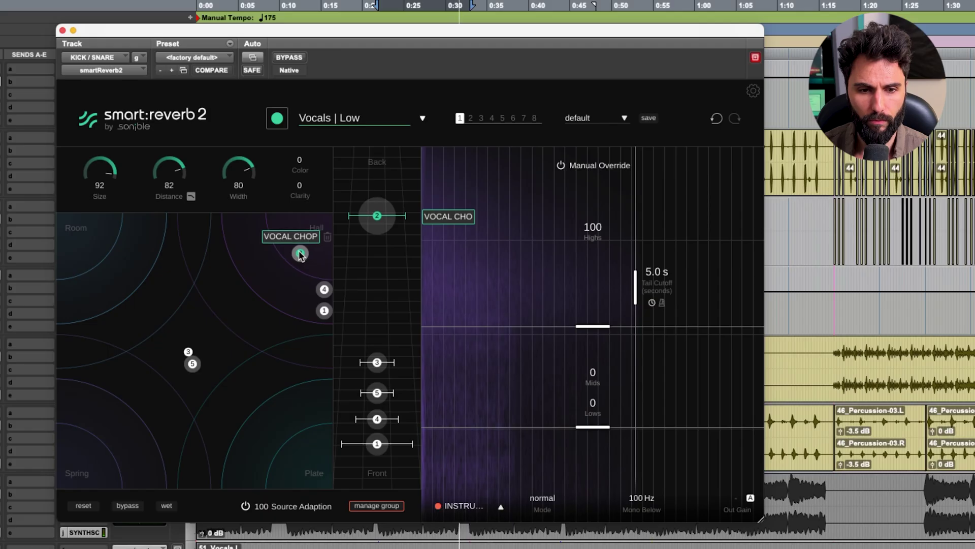
{"action": "left_click_drag", "start_coordinate": [193, 356], "coordinate": [331, 331]}
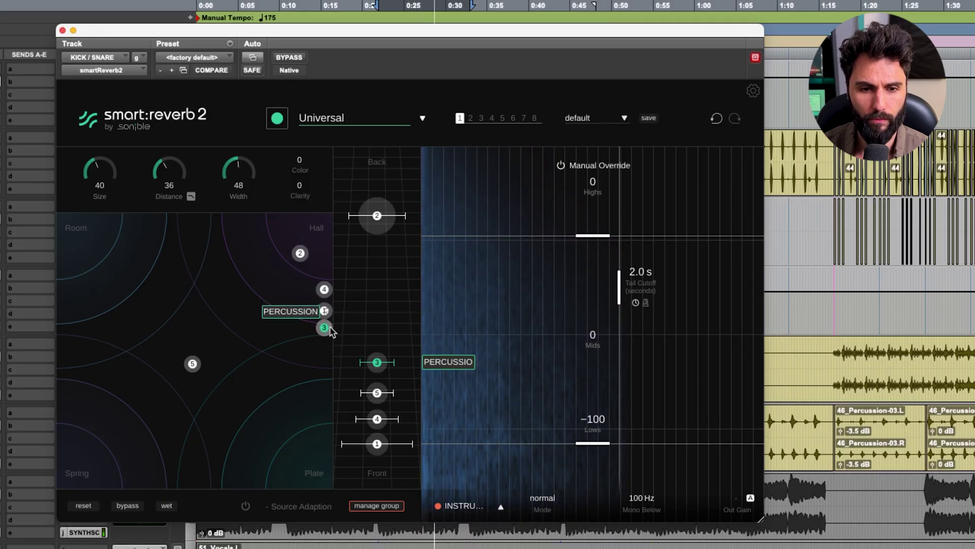
{"action": "left_click_drag", "start_coordinate": [198, 360], "coordinate": [322, 220]}
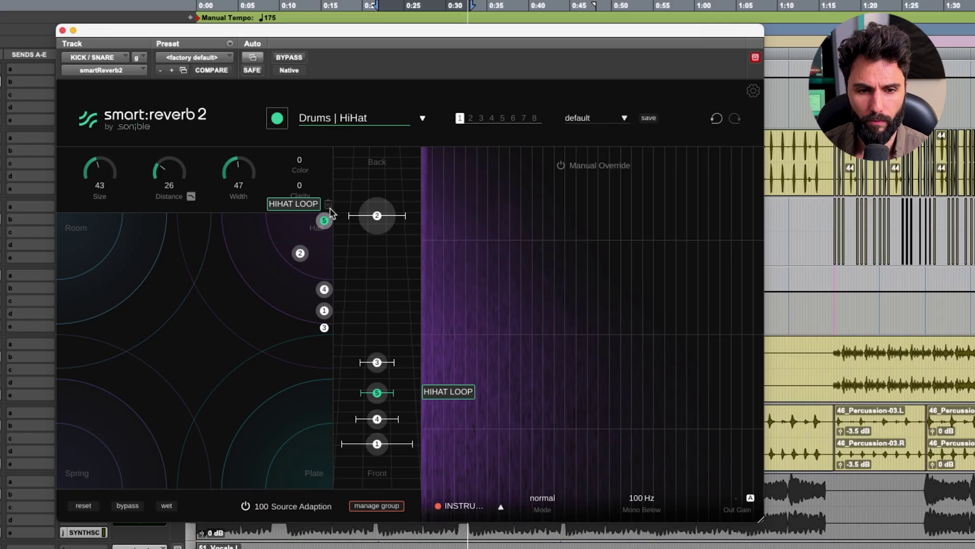
{"action": "left_click_drag", "start_coordinate": [325, 220], "coordinate": [298, 302]}
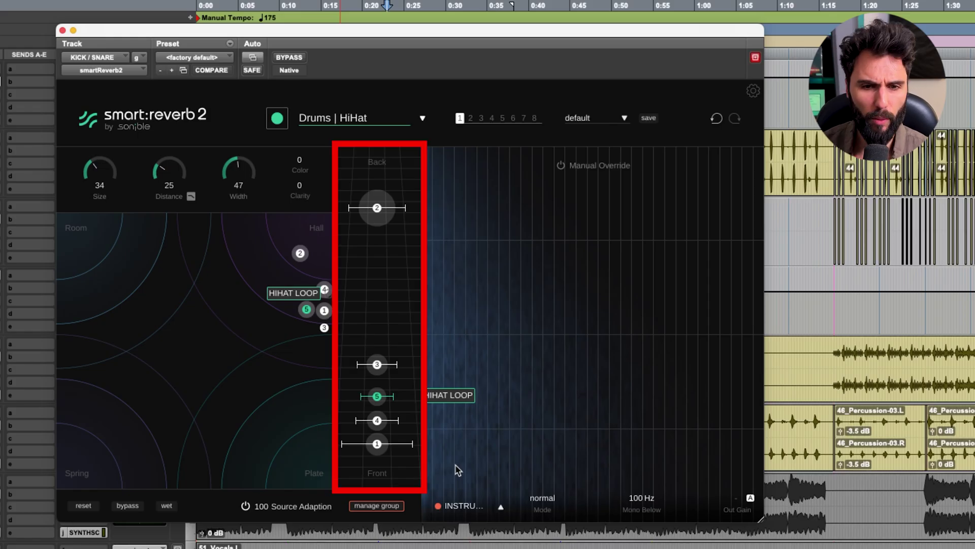
In the depth view, bring SYNTH forward, set PERCUSSION to distance 42, and HIHAT LOOP to distance 27, size 75 and width 85.
{"action": "left_click_drag", "start_coordinate": [363, 444], "coordinate": [374, 456]}
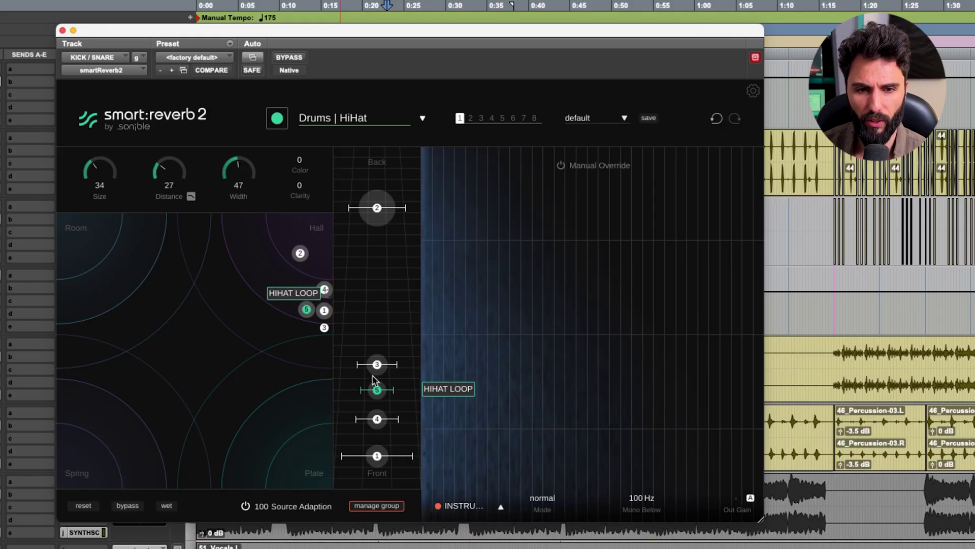
{"action": "mouse_move", "coordinate": [381, 368]}
{"action": "left_mouse_down"}
{"action": "mouse_move", "coordinate": [380, 296]}
{"action": "mouse_move", "coordinate": [379, 351]}
{"action": "left_mouse_up"}
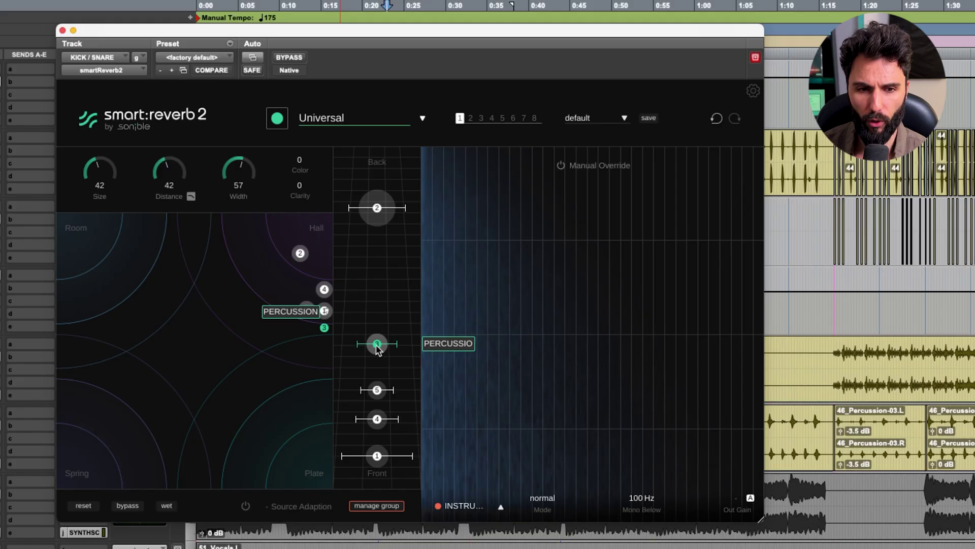
{"action": "scroll", "coordinate": [380, 391], "scroll_direction": "up", "scroll_amount": 2}
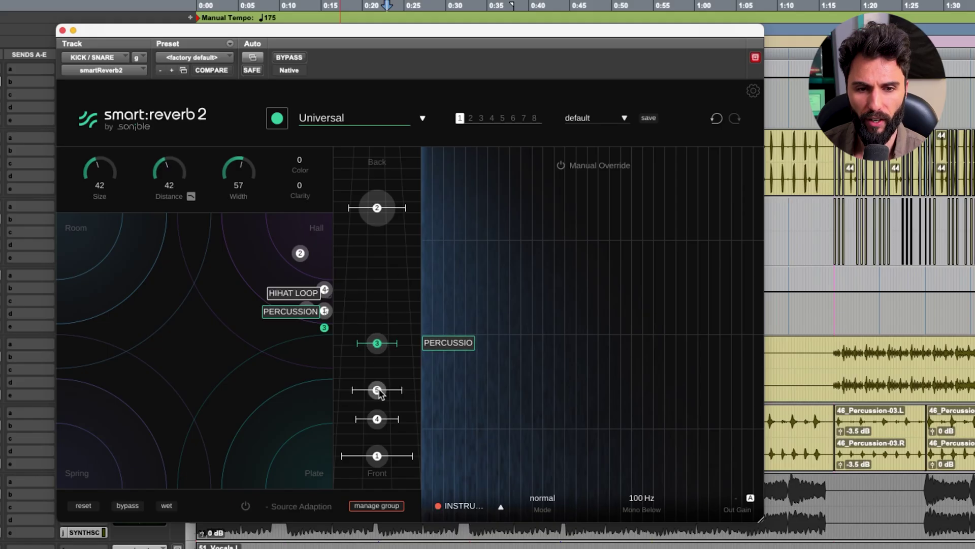
{"action": "scroll", "coordinate": [380, 392], "scroll_direction": "down", "scroll_amount": 1}
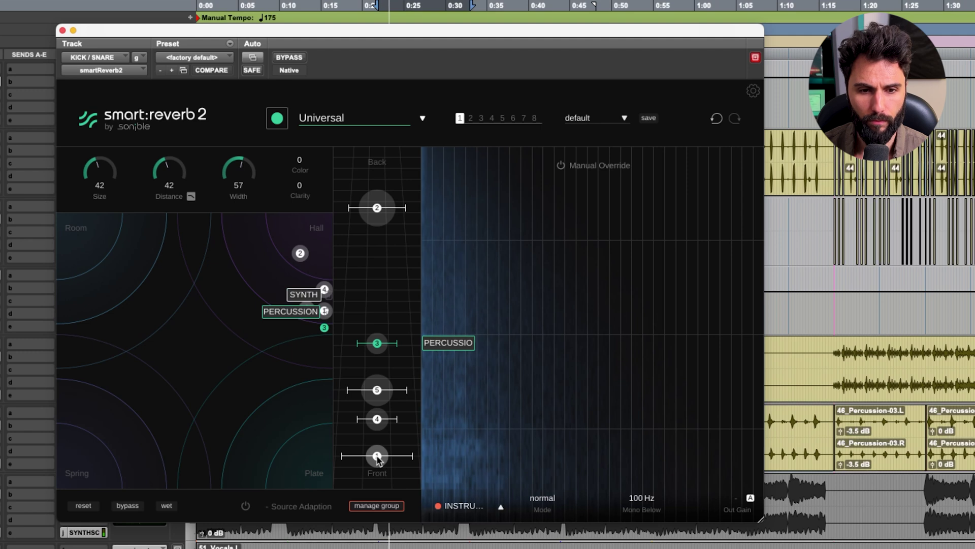
Set SYNTH to distance 10, and KICK / SNARE to distance 16, size 47 and width 48 during playback.
{"action": "left_click_drag", "start_coordinate": [377, 455], "coordinate": [377, 395]}
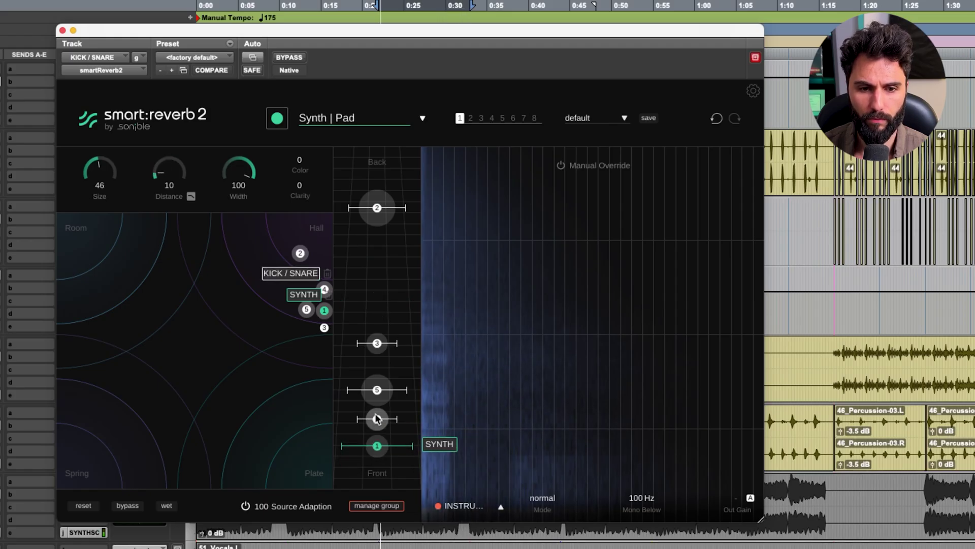
{"action": "mouse_move", "coordinate": [376, 420]}
{"action": "left_mouse_down"}
{"action": "mouse_move", "coordinate": [378, 237]}
{"action": "mouse_move", "coordinate": [376, 431]}
{"action": "left_mouse_up"}
{"action": "scroll", "coordinate": [377, 432], "scroll_direction": "down", "scroll_amount": 1}
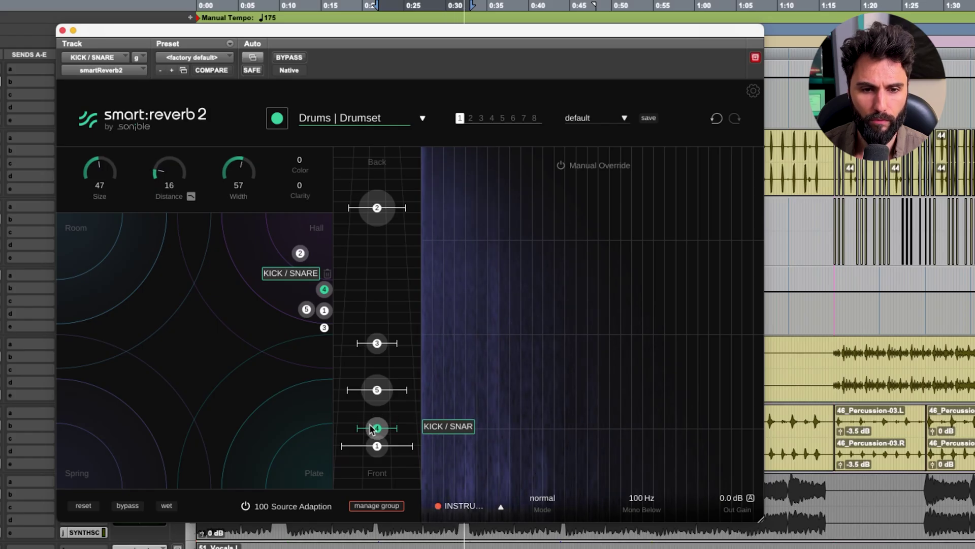
{"action": "scroll", "coordinate": [377, 431], "scroll_direction": "down", "scroll_amount": 6}
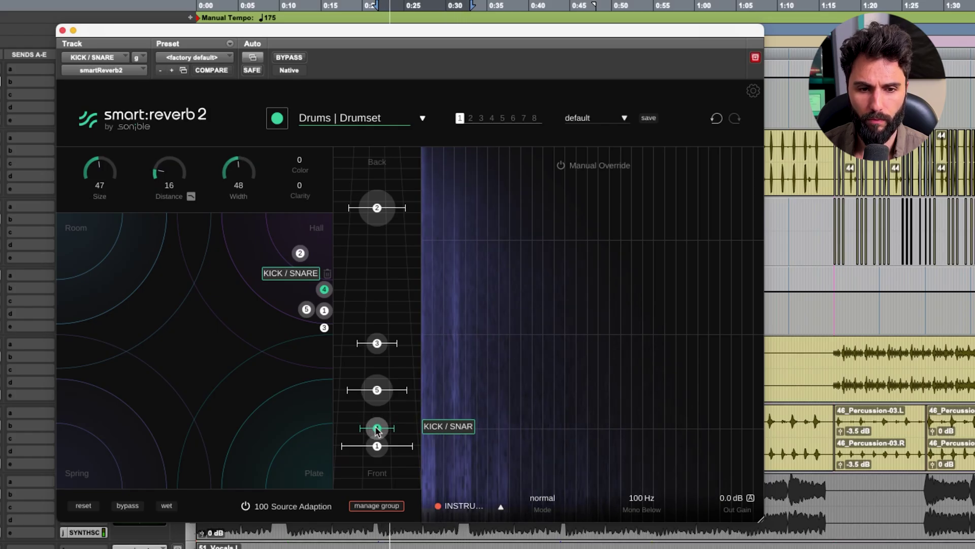
Bring HIHAT LOOP forward to distance 22 and reduce it to size 58 and width 54.
{"action": "left_click", "coordinate": [376, 390]}
{"action": "left_click_drag", "start_coordinate": [376, 391], "coordinate": [373, 412]}
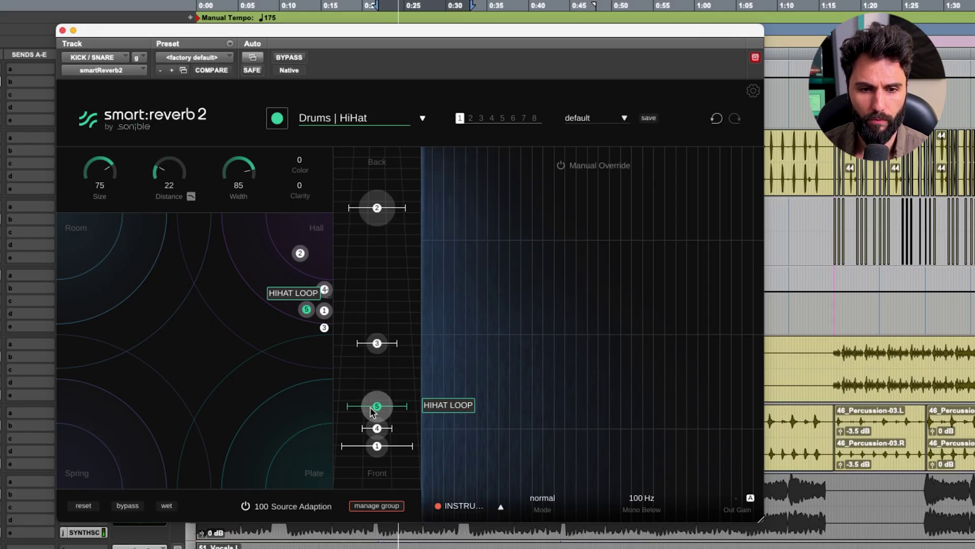
{"action": "scroll", "coordinate": [370, 405], "scroll_direction": "down", "scroll_amount": 4}
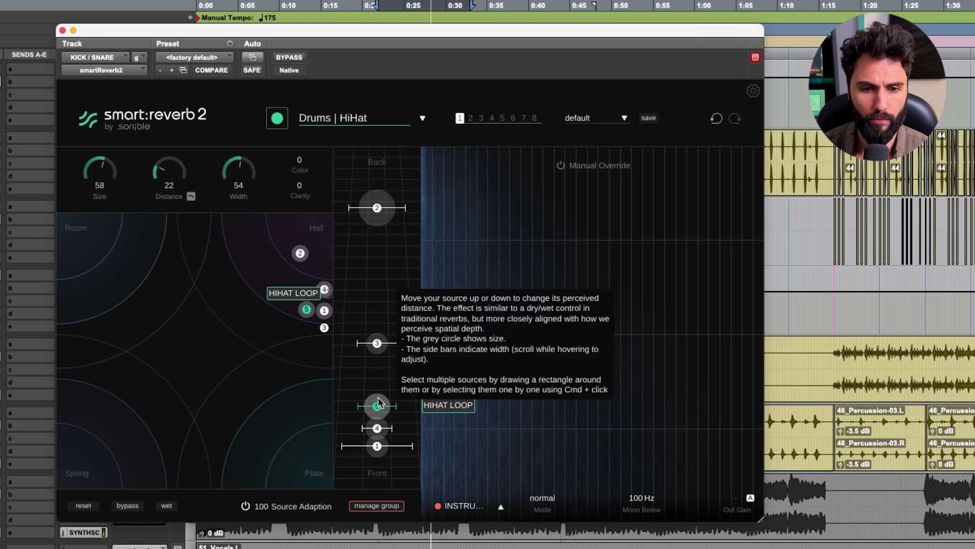
Audition PERCUSSION at distance 94, and set it to distance 0, size 60 and width 100.
{"action": "left_click_drag", "start_coordinate": [377, 342], "coordinate": [387, 176]}
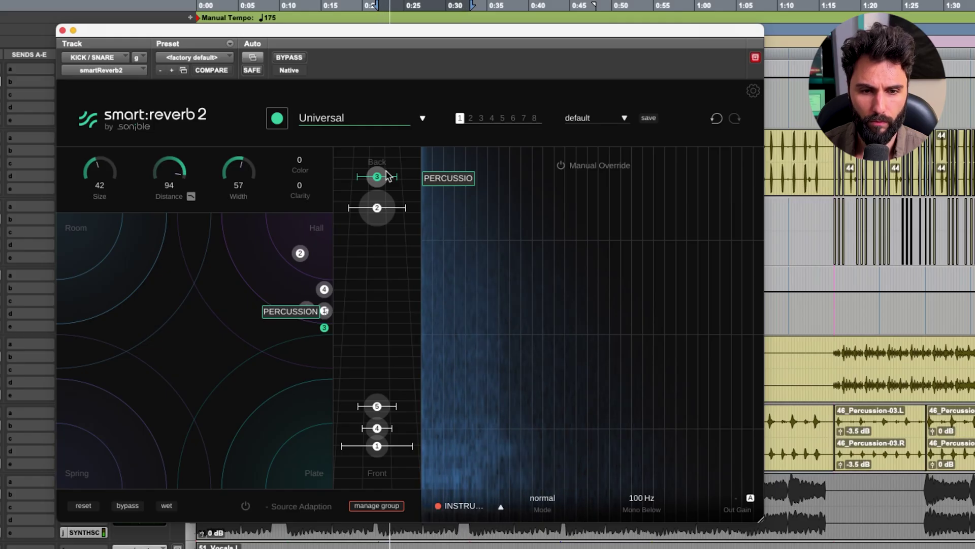
{"action": "left_click_drag", "start_coordinate": [387, 177], "coordinate": [374, 476]}
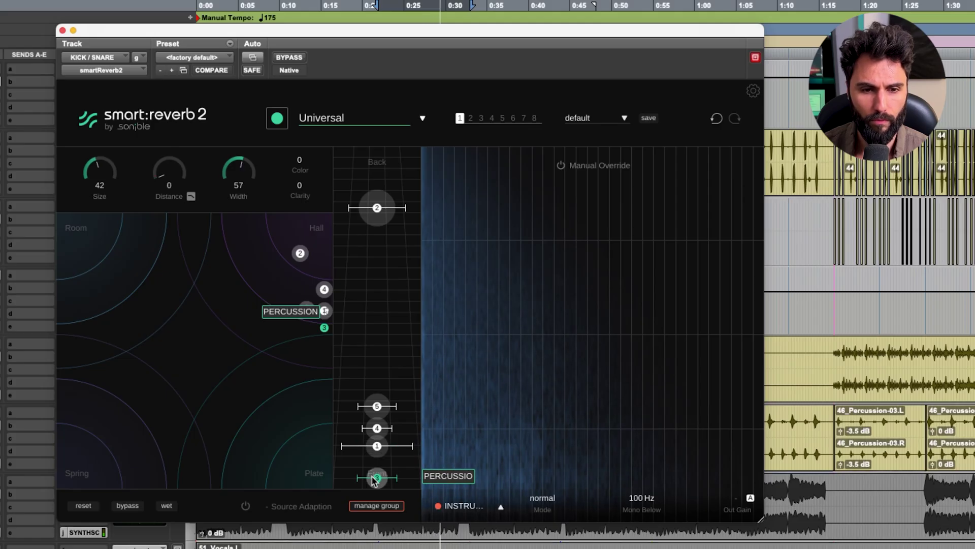
{"action": "scroll", "coordinate": [375, 479], "scroll_direction": "up", "scroll_amount": 8}
{"action": "scroll", "coordinate": [378, 480], "scroll_direction": "up", "scroll_amount": 4}
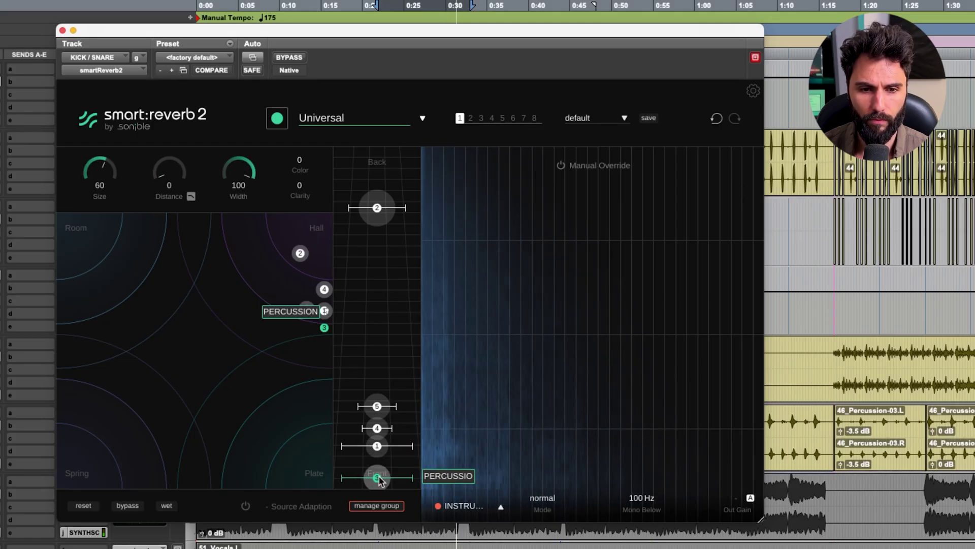
Bring VOCAL CHOP forward in the depth view to distance 60.
{"action": "left_click", "coordinate": [374, 210]}
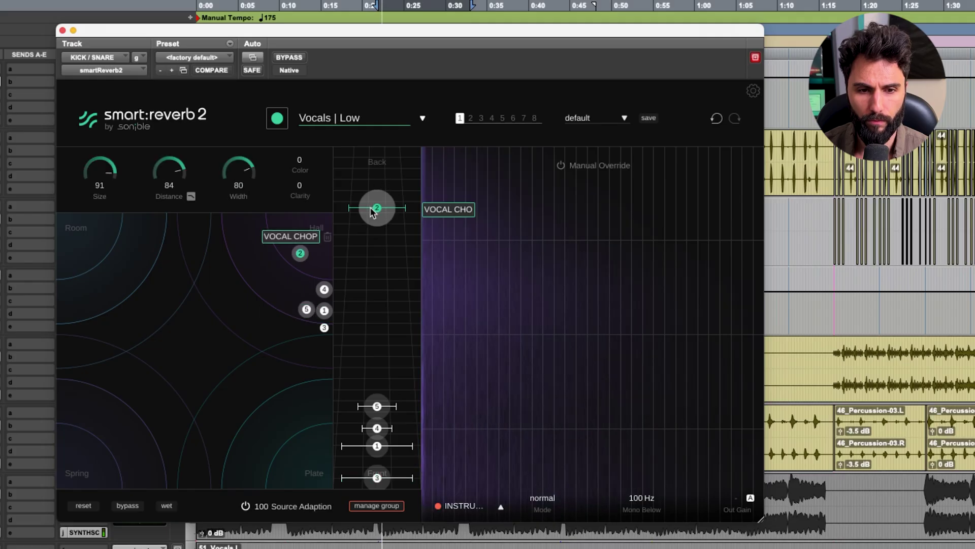
{"action": "left_click_drag", "start_coordinate": [372, 213], "coordinate": [378, 288]}
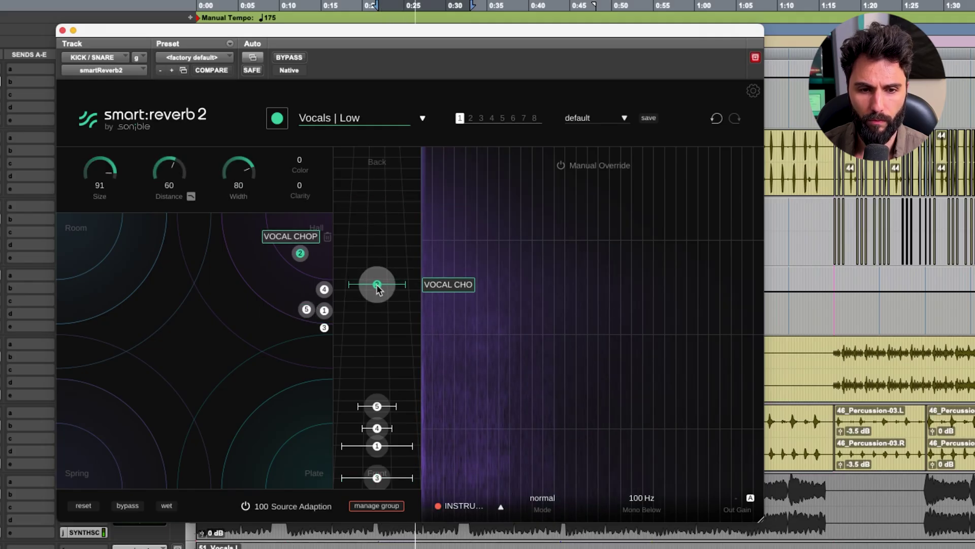
Set VOCAL CHOP to size 100 and width 100 in the depth view and end the audition.
{"action": "scroll", "coordinate": [377, 288], "scroll_direction": "up", "scroll_amount": 3}
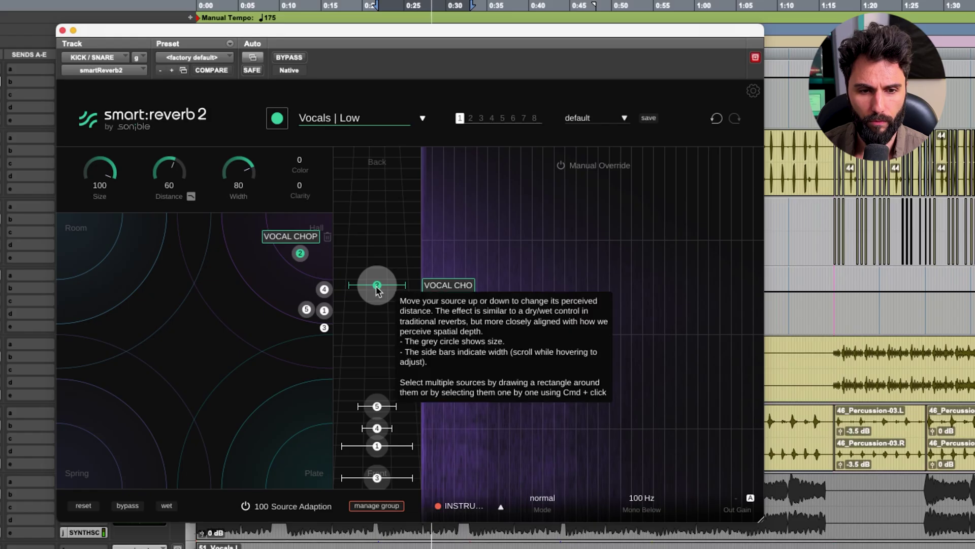
{"action": "scroll", "coordinate": [377, 288], "scroll_direction": "up", "scroll_amount": 2}
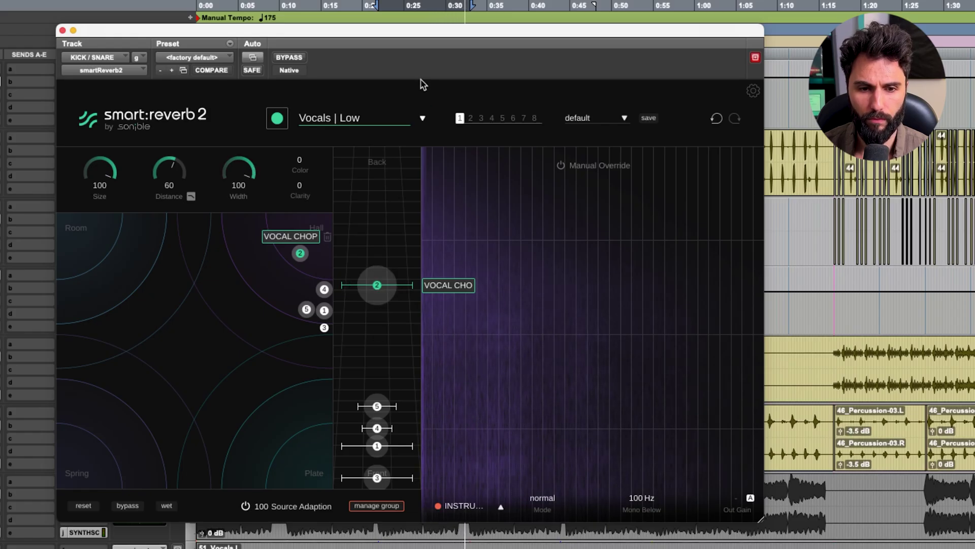
{"action": "left_click", "coordinate": [793, 490]}
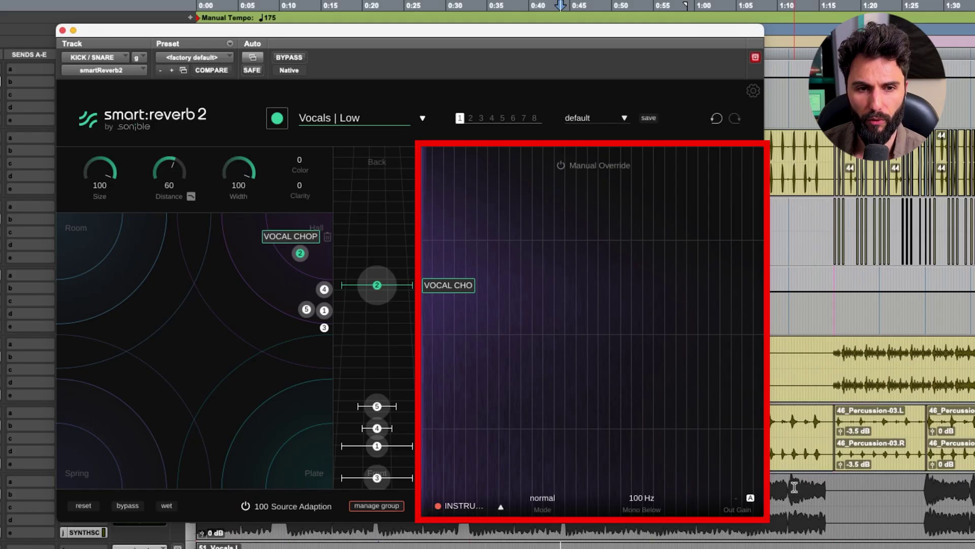
Enable Manual Override for VOCAL CHOP, narrow its mid band with both crossovers, set Mids to 26 and shorten the tail cutoff.
{"action": "left_click", "coordinate": [322, 253]}
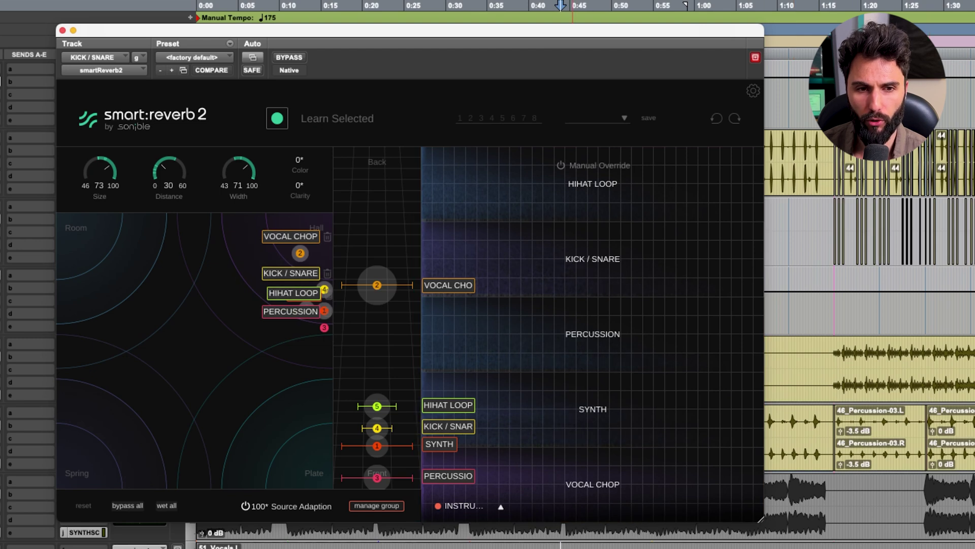
{"action": "left_click", "coordinate": [300, 254]}
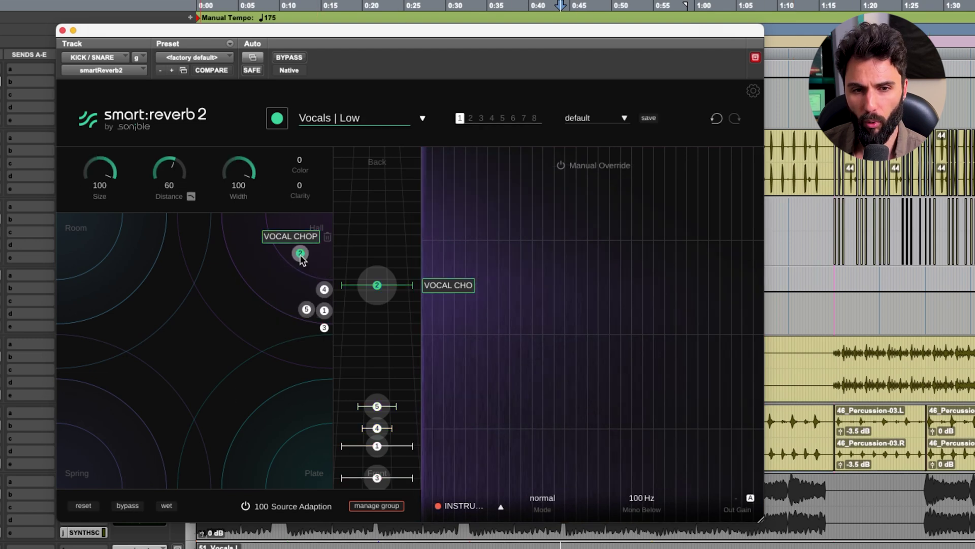
{"action": "left_click", "coordinate": [561, 166]}
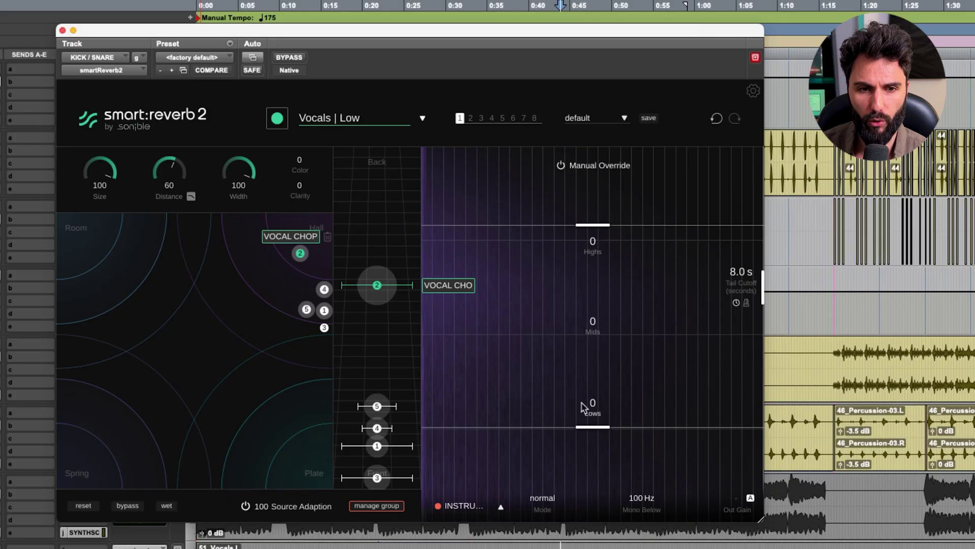
{"action": "left_click_drag", "start_coordinate": [589, 429], "coordinate": [595, 391]}
{"action": "left_click_drag", "start_coordinate": [596, 227], "coordinate": [596, 247]}
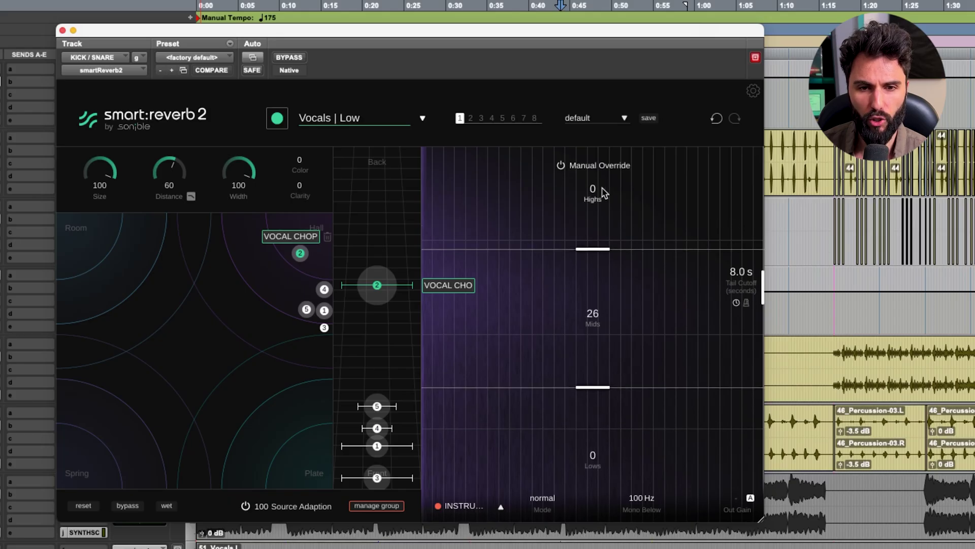
{"action": "left_click_drag", "start_coordinate": [761, 298], "coordinate": [634, 302]}
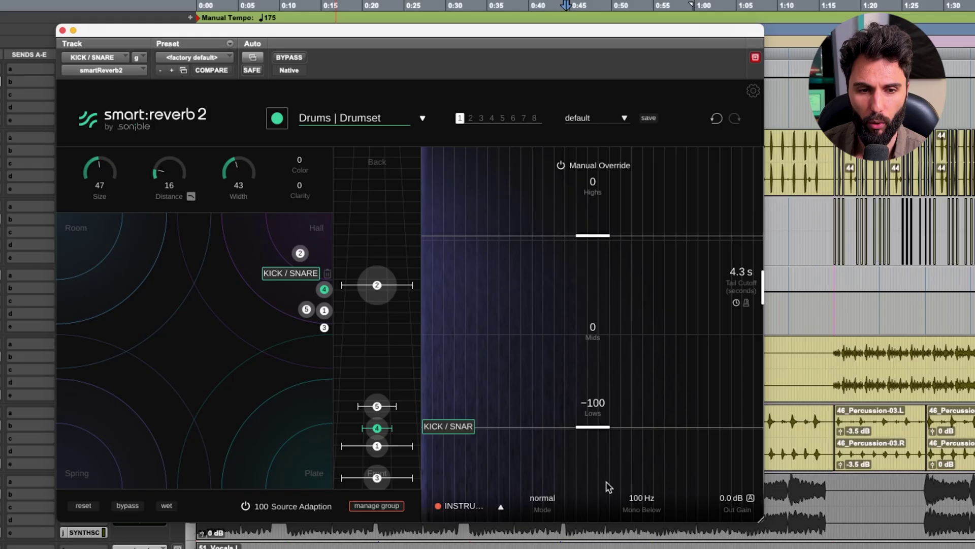
Adjust the lows crossover of KICK / SNARE to slightly below its starting position and try Mids at 100.
{"action": "left_click_drag", "start_coordinate": [607, 427], "coordinate": [610, 461]}
{"action": "left_click_drag", "start_coordinate": [611, 456], "coordinate": [612, 430]}
{"action": "left_click_drag", "start_coordinate": [607, 339], "coordinate": [605, 309]}
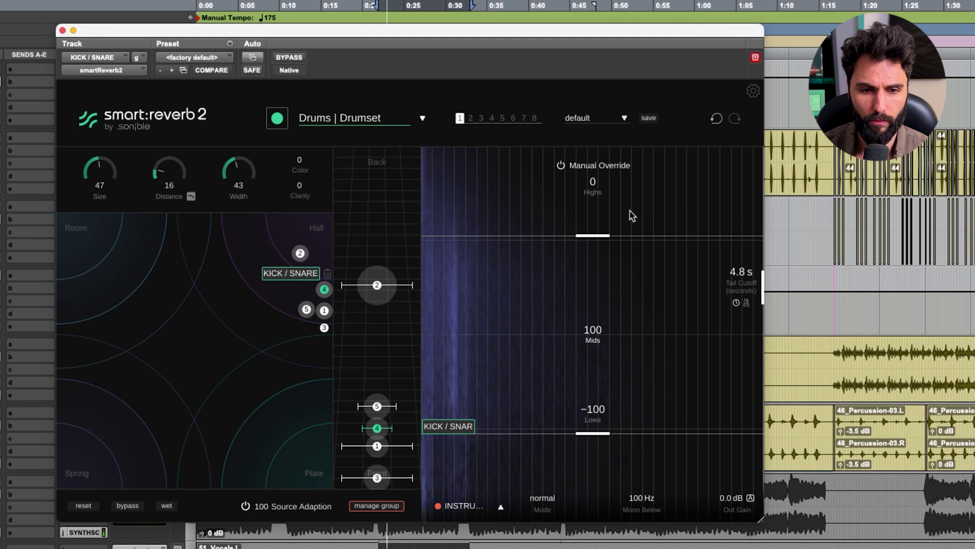
Set KICK / SNARE to Mids 19 and Highs 15 during playback, compare Manual Override, and shorten the tail cutoff.
{"action": "left_click_drag", "start_coordinate": [625, 247], "coordinate": [622, 316]}
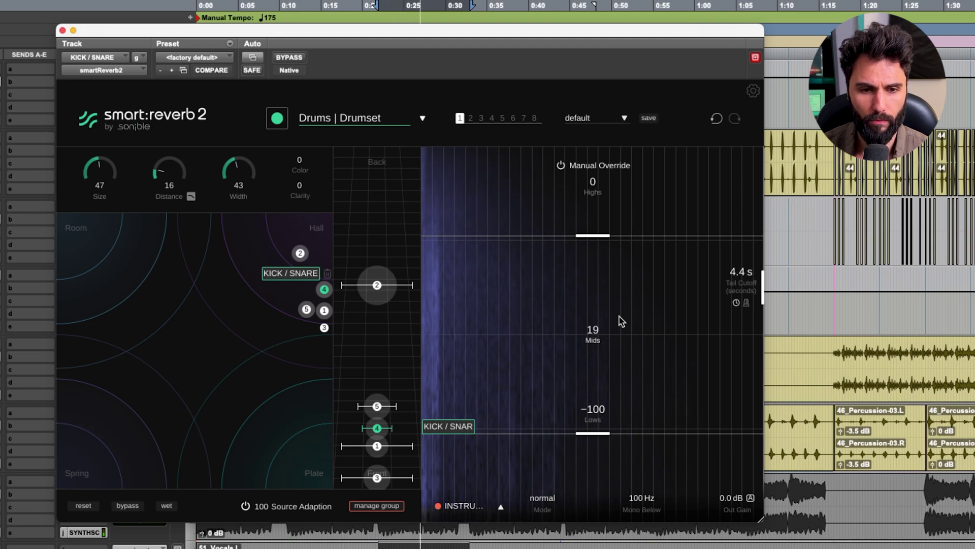
{"action": "left_click", "coordinate": [560, 165]}
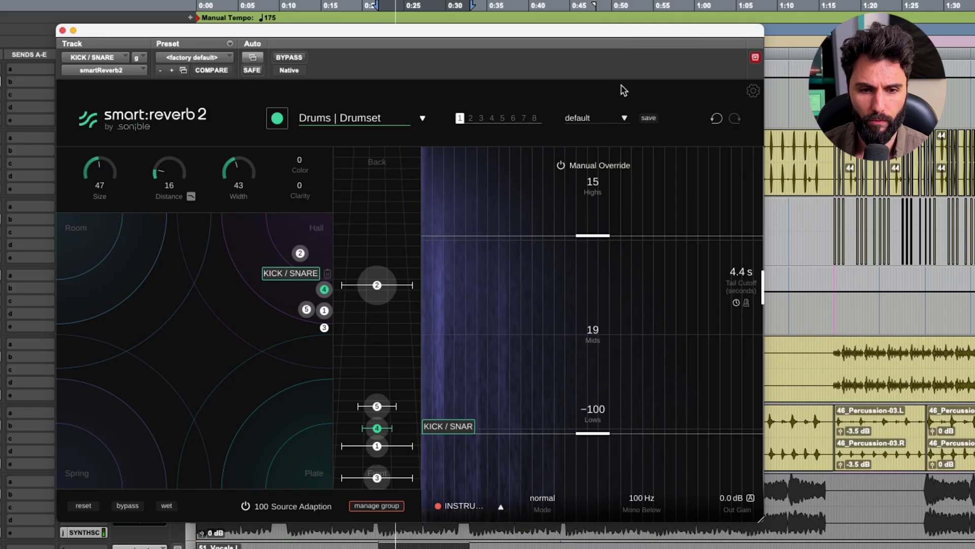
{"action": "left_click_drag", "start_coordinate": [761, 285], "coordinate": [605, 303]}
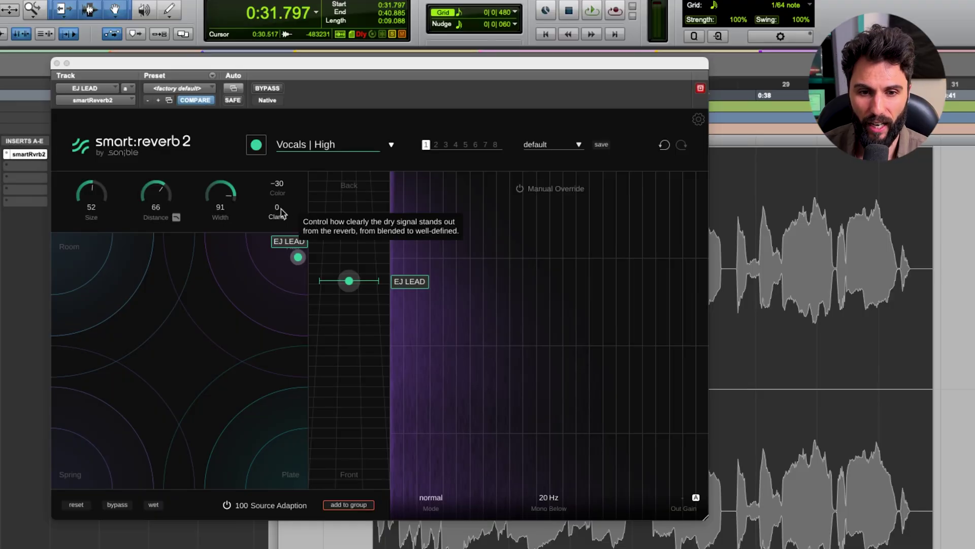
Set Clarity to 100 on EJ LEAD, audition Mono Below at 2.6 kHz and 20 Hz, and set it to 300 Hz.
{"action": "left_click_drag", "start_coordinate": [280, 212], "coordinate": [291, 179]}
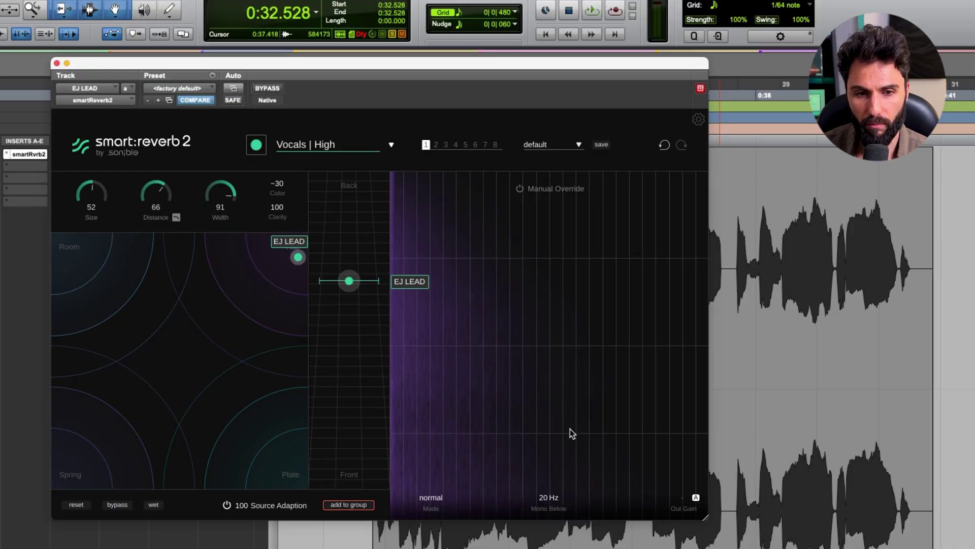
{"action": "left_click_drag", "start_coordinate": [556, 491], "coordinate": [569, 436]}
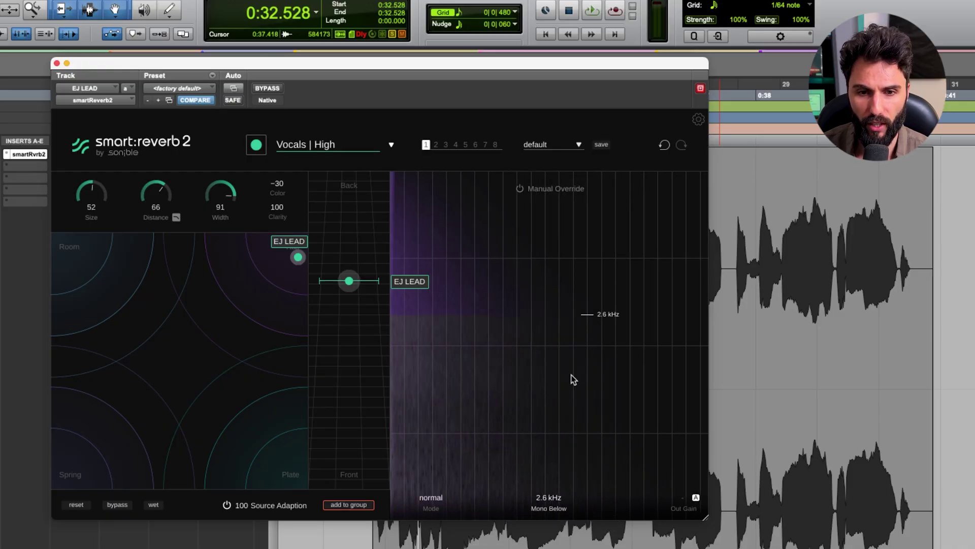
{"action": "mouse_move", "coordinate": [573, 380]}
{"action": "left_mouse_down"}
{"action": "mouse_move", "coordinate": [574, 355]}
{"action": "mouse_move", "coordinate": [568, 485]}
{"action": "left_mouse_up"}
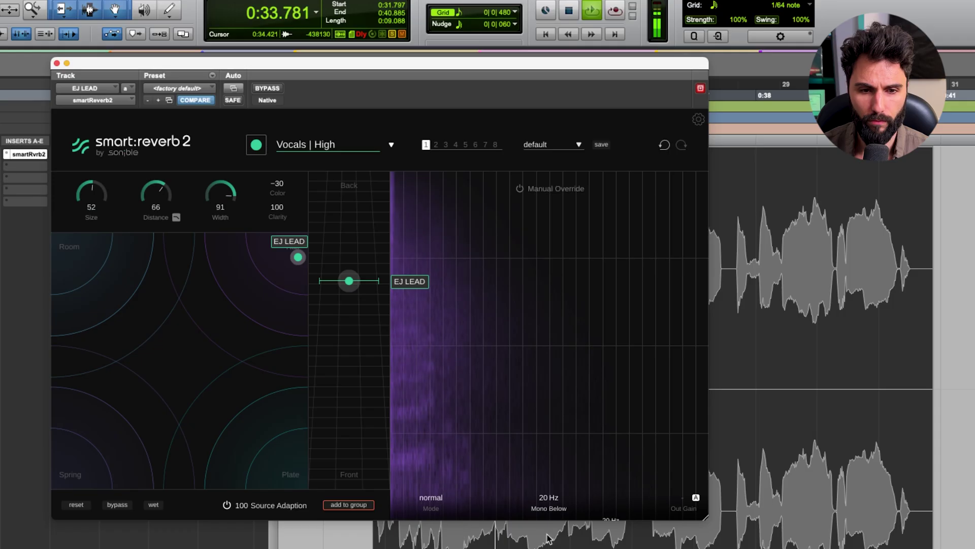
{"action": "mouse_move", "coordinate": [554, 510]}
{"action": "left_mouse_down"}
{"action": "mouse_move", "coordinate": [567, 398]}
{"action": "mouse_move", "coordinate": [556, 475]}
{"action": "left_mouse_up"}
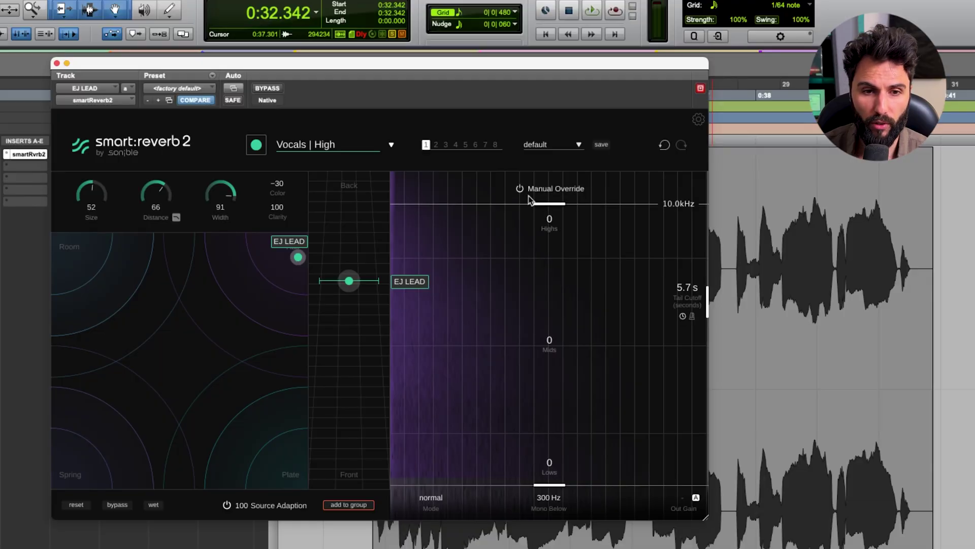
Lower the highs crossover and raise the lows crossover on EJ LEAD, trying Mids at -15 and a shorter tail cutoff.
{"action": "left_click_drag", "start_coordinate": [549, 206], "coordinate": [549, 254]}
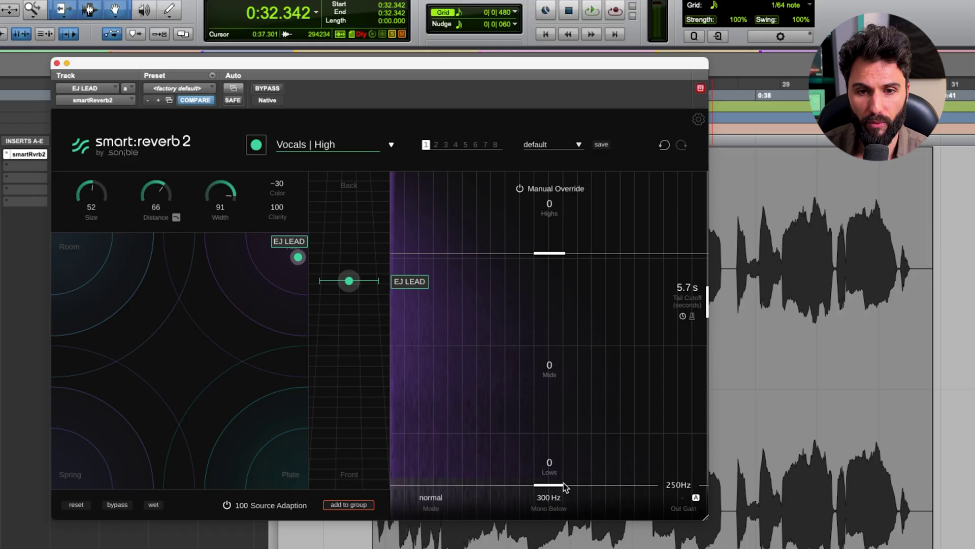
{"action": "left_click_drag", "start_coordinate": [565, 485], "coordinate": [564, 450]}
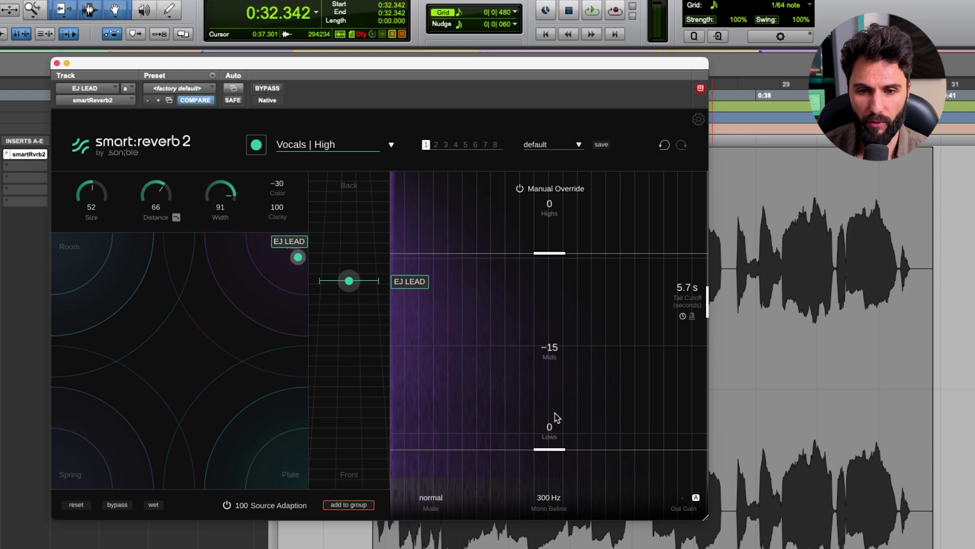
{"action": "left_click_drag", "start_coordinate": [557, 417], "coordinate": [553, 449]}
{"action": "double_click", "coordinate": [553, 430]}
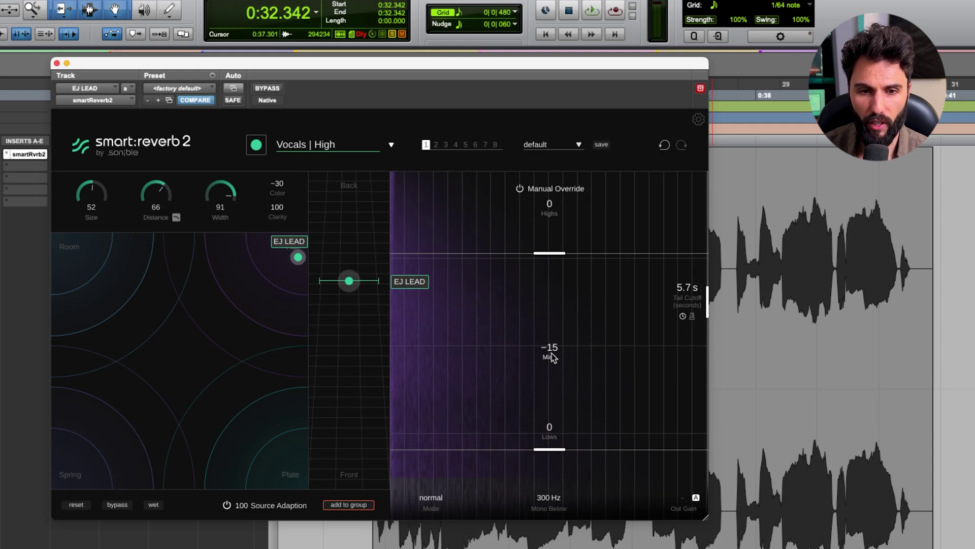
{"action": "left_click_drag", "start_coordinate": [707, 305], "coordinate": [605, 325]}
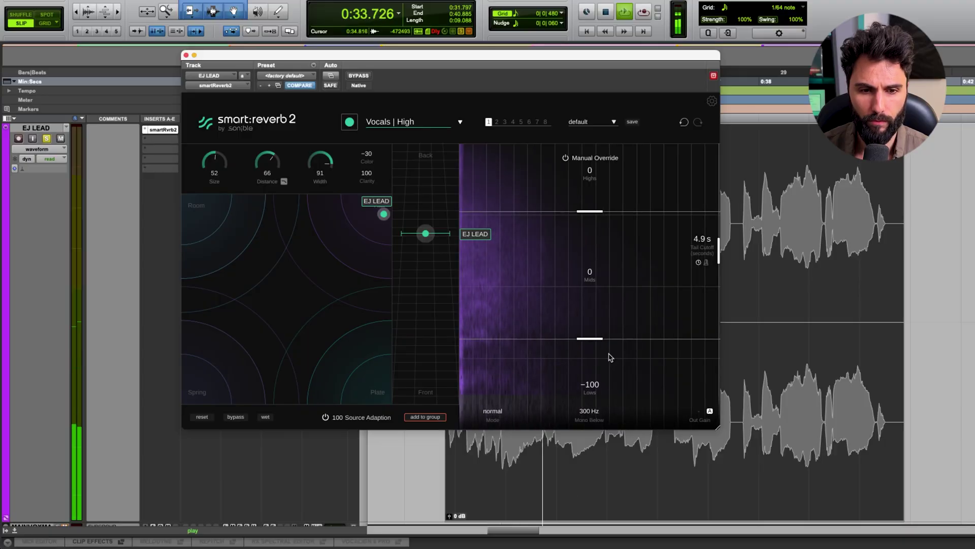
Readjust the lows crossover on EJ LEAD, set Lows to -25 and Tail Cutoff to 3.1 s, and stop playback.
{"action": "left_click_drag", "start_coordinate": [598, 339], "coordinate": [610, 285]}
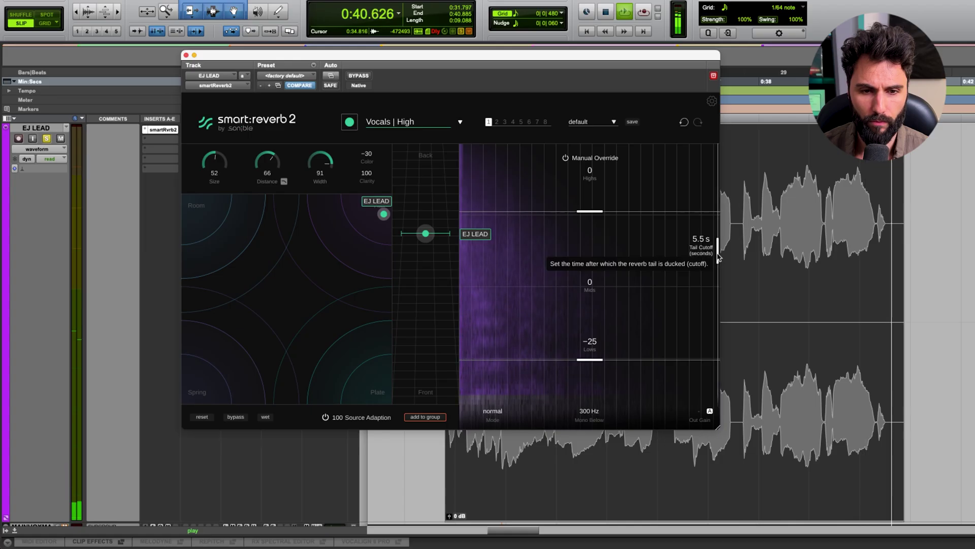
{"action": "left_click_drag", "start_coordinate": [717, 254], "coordinate": [604, 272]}
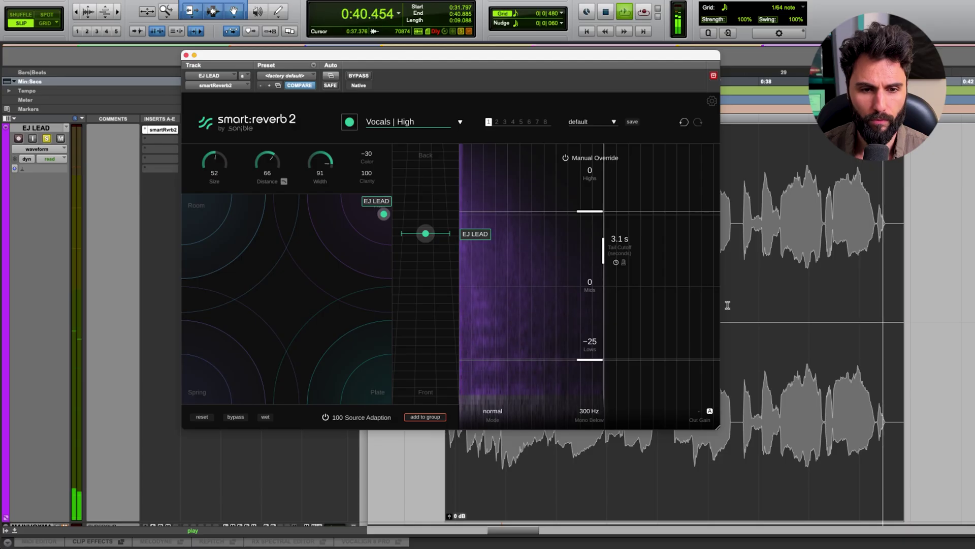
{"action": "key", "text": "space"}
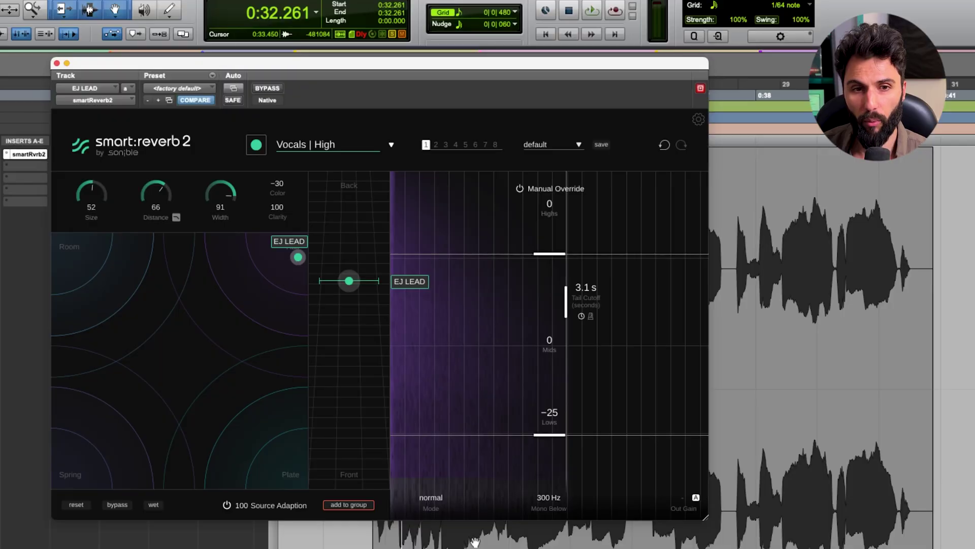
Cycle the reverb mode on EJ LEAD through reverse and infinite.
{"action": "left_click", "coordinate": [474, 542]}
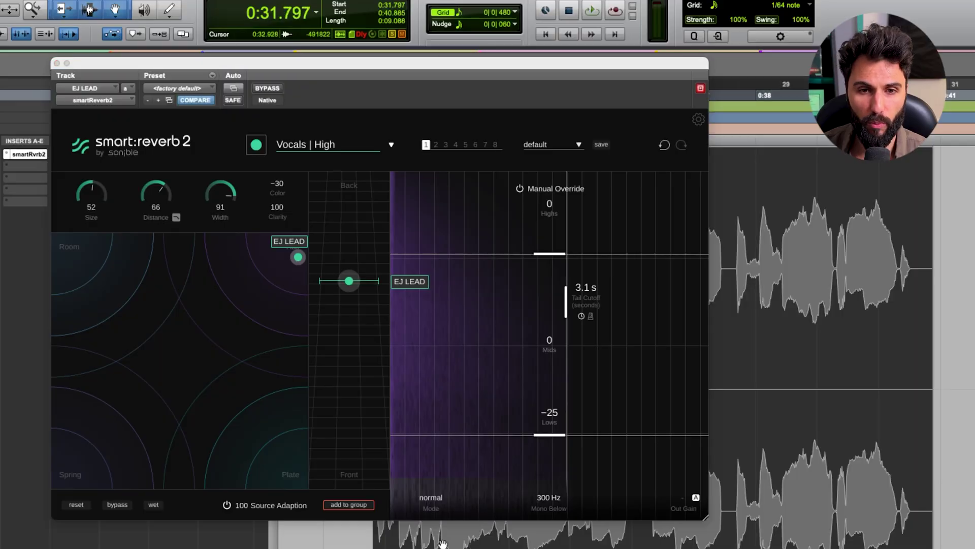
{"action": "left_click", "coordinate": [437, 505]}
{"action": "left_click", "coordinate": [437, 505]}
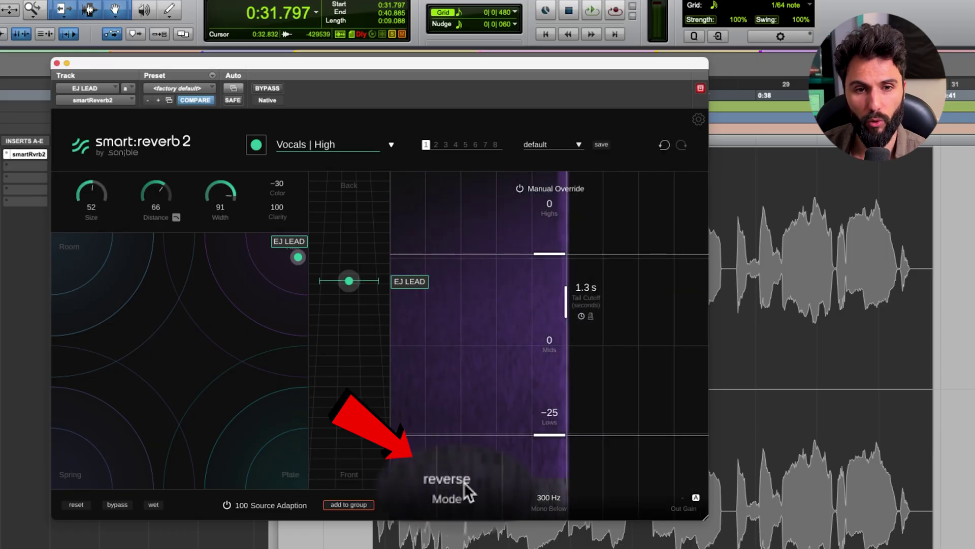
{"action": "left_click", "coordinate": [464, 483]}
{"action": "left_click", "coordinate": [464, 482]}
{"action": "left_click", "coordinate": [464, 482]}
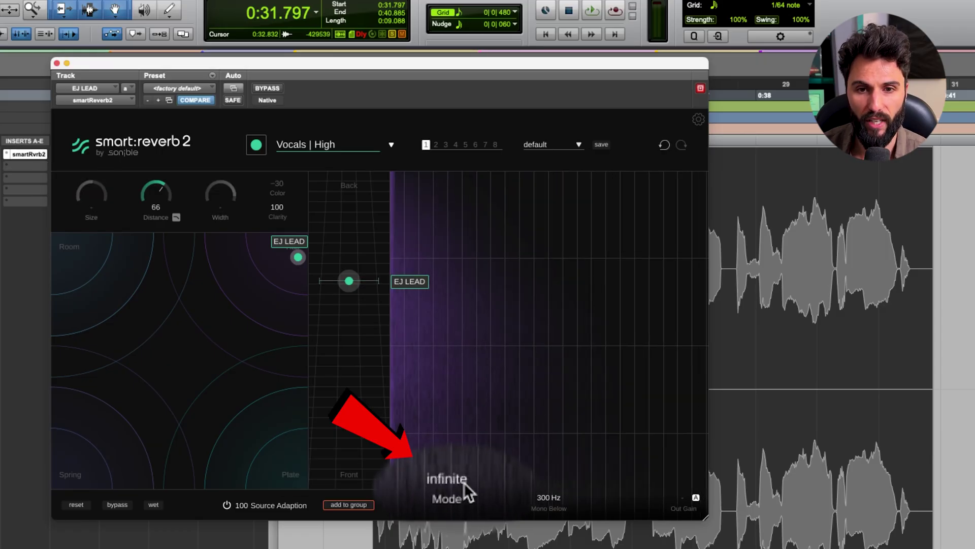
{"action": "left_click", "coordinate": [464, 482]}
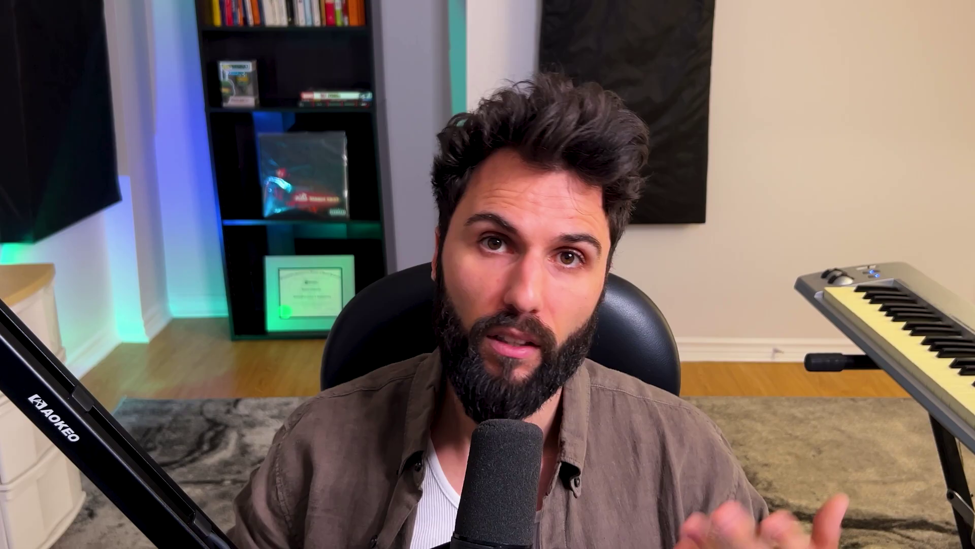